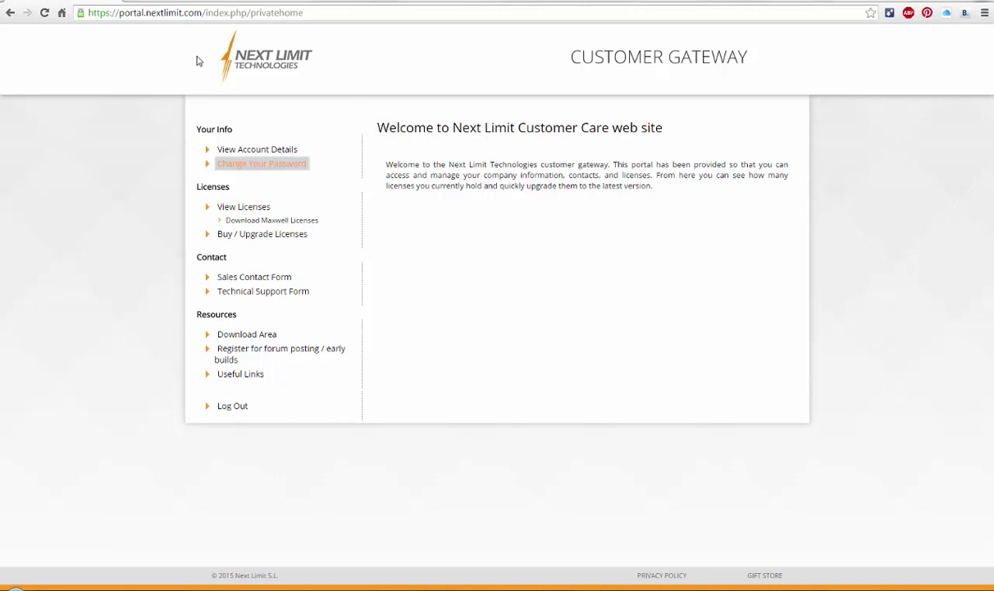
Step: Check the portal's web address and the Sales Contact Form, then bring up the Technical Support Form
drag(201, 13, 63, 11)
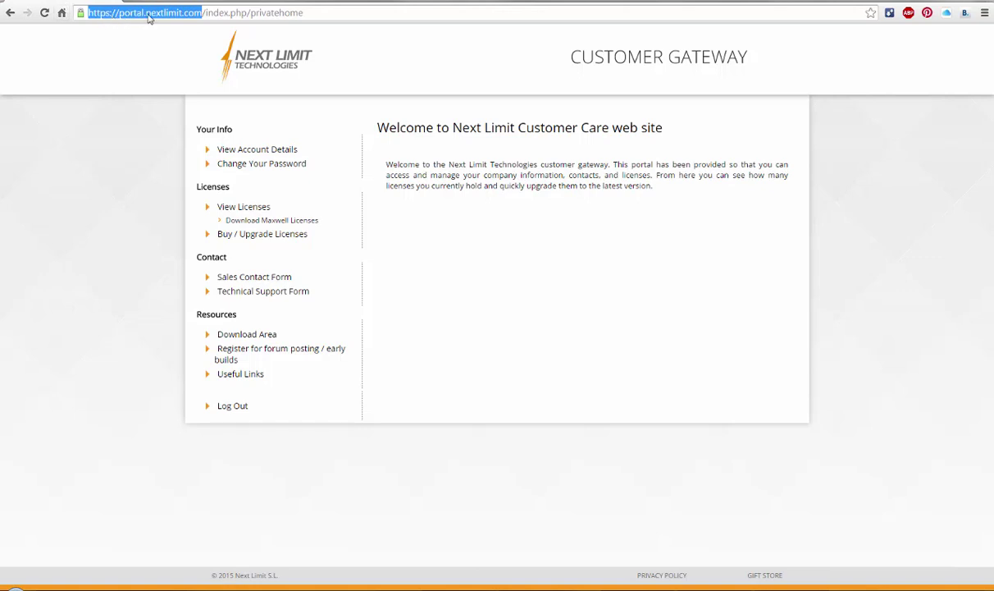
click(137, 157)
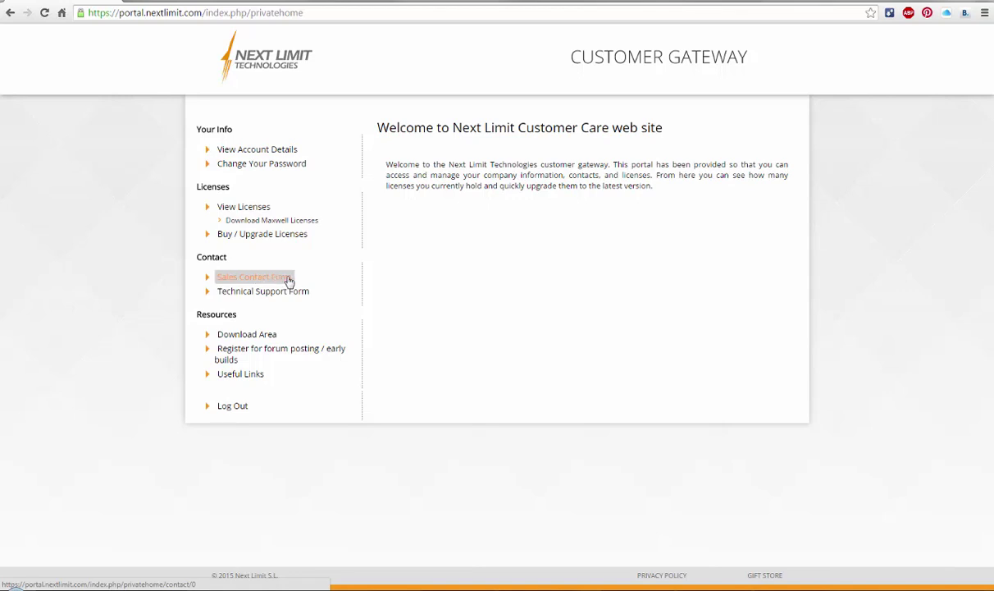
click(259, 278)
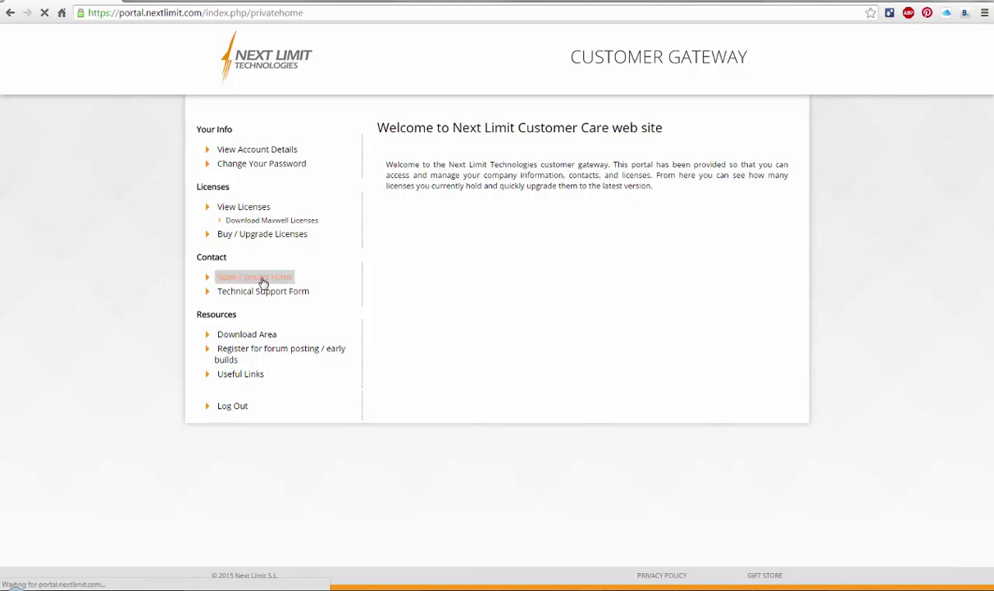
click(257, 293)
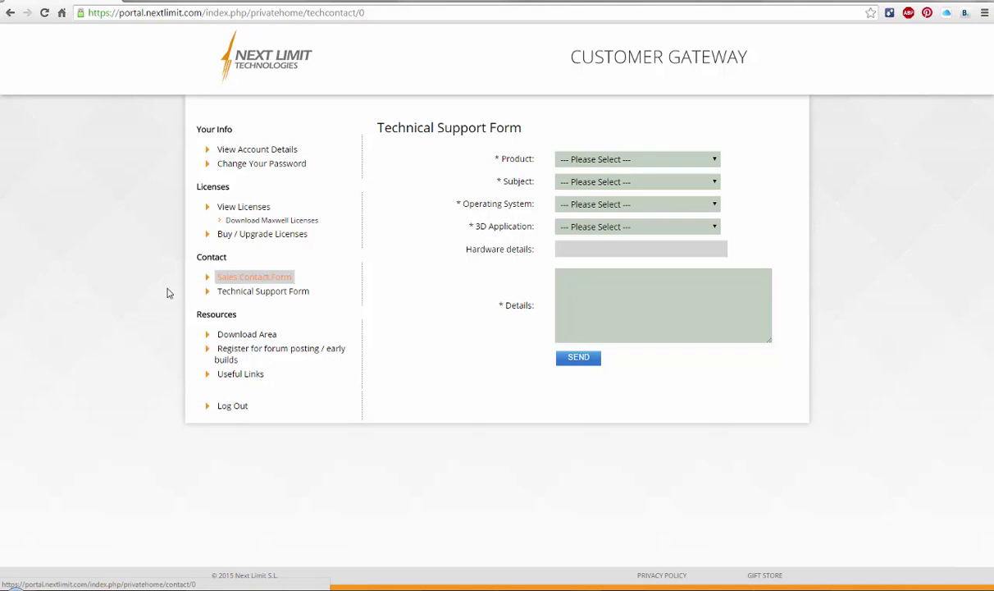
Step: Pick Maxwell Render 3.1.1.0 (Full version) in the Download Area, then switch to the Maxwell 3 install folder
click(248, 335)
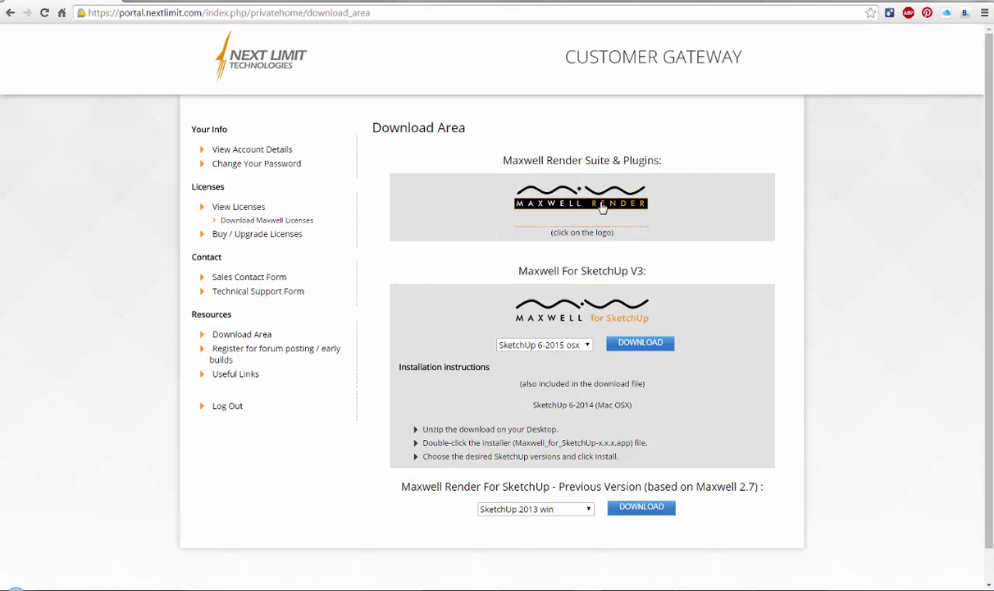
click(570, 206)
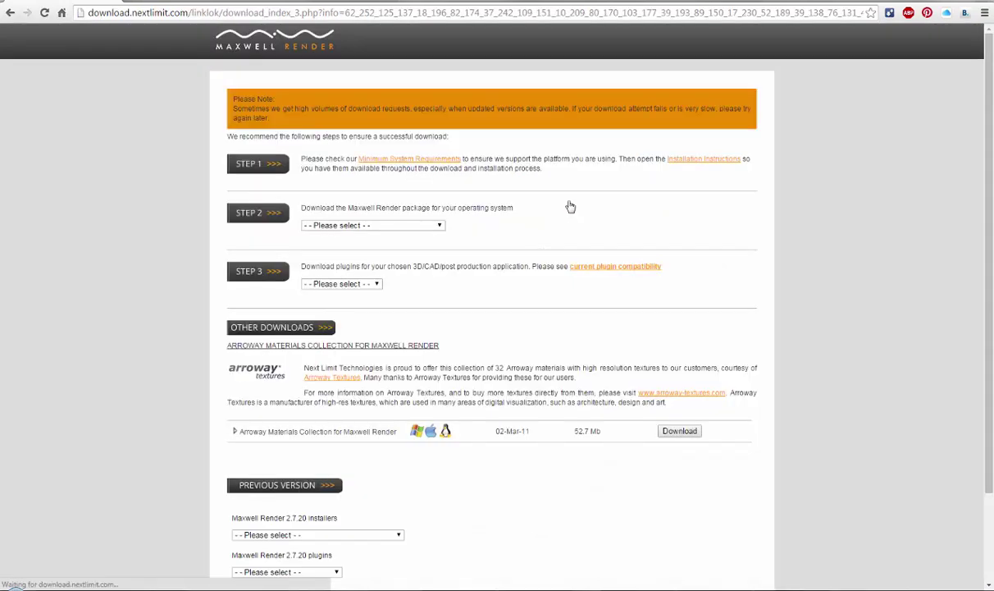
click(392, 224)
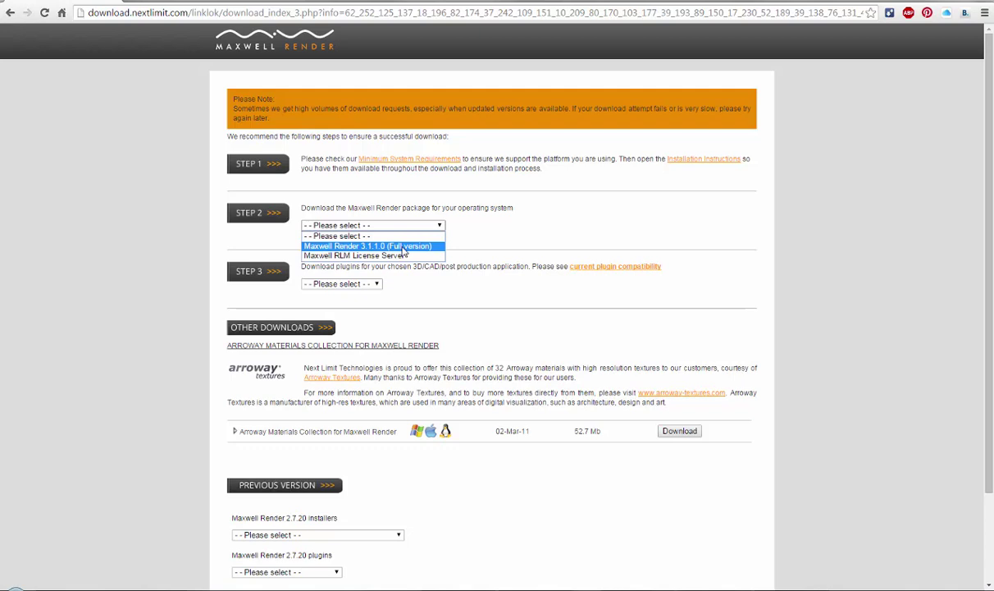
click(380, 244)
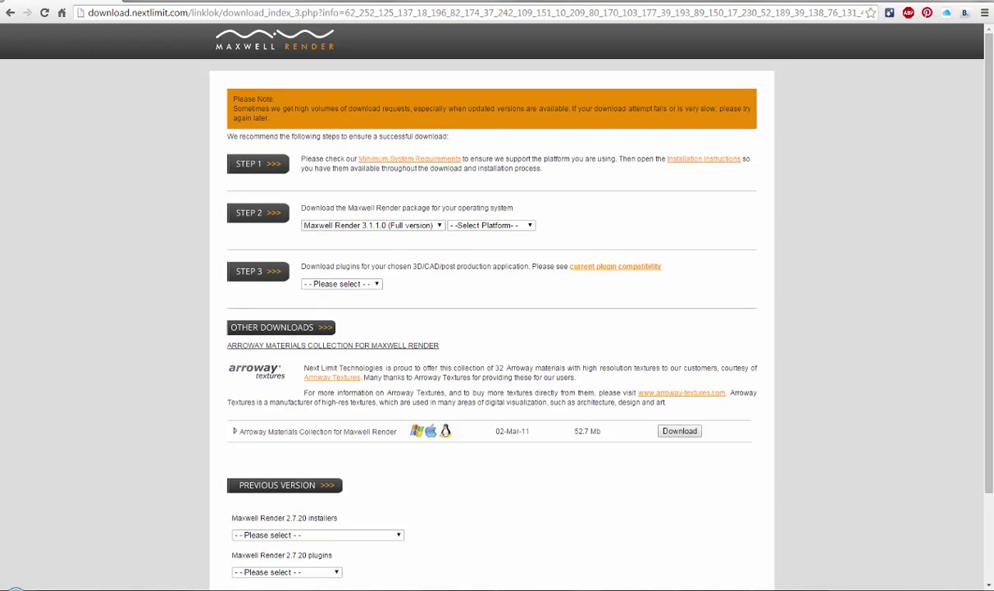
key(alt+Tab)
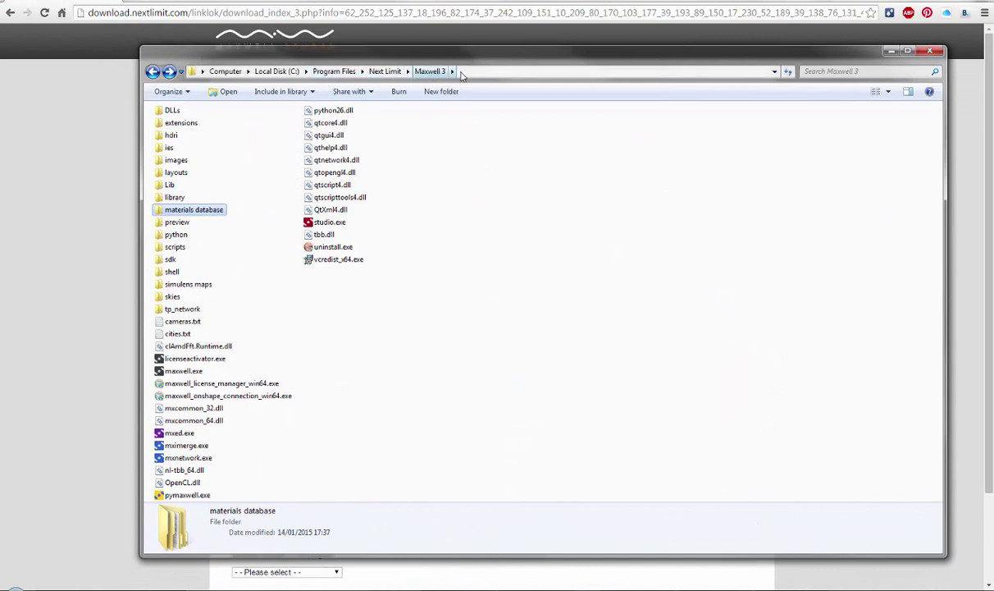
Step: Browse the materials database's textures folder, then its mxm files and arroway_v2 folders
double_click(187, 211)
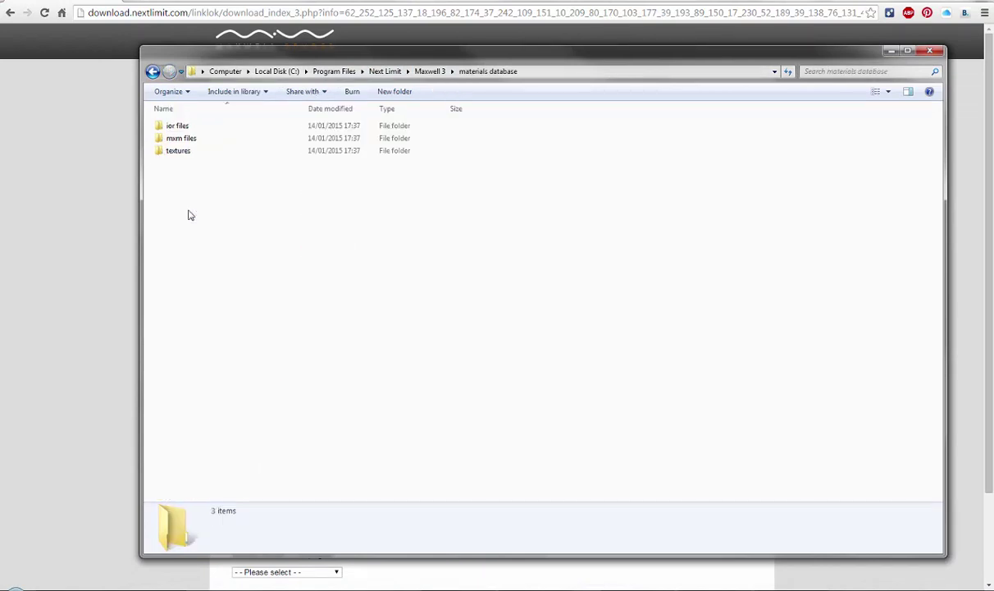
double_click(177, 151)
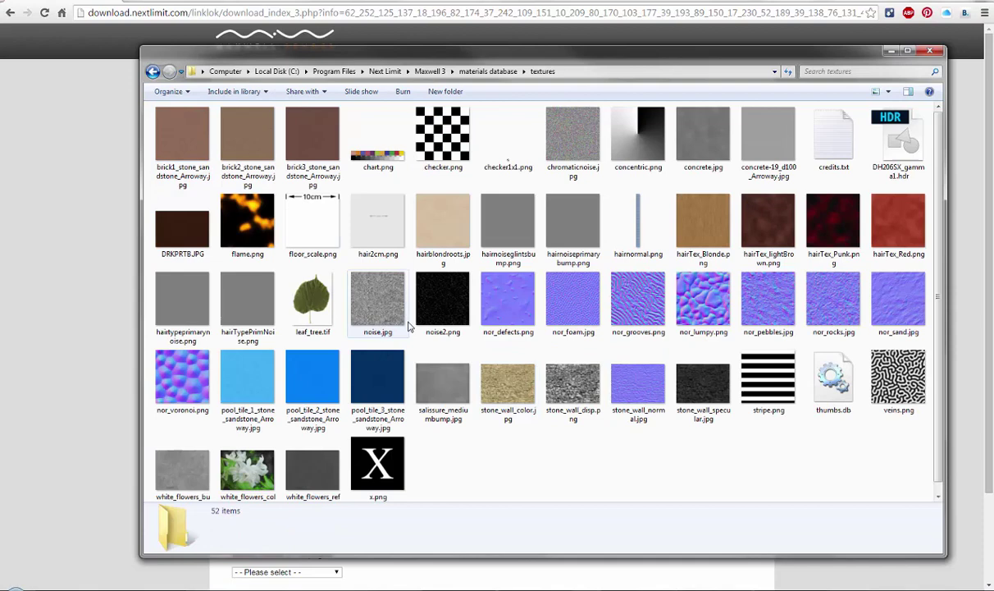
click(153, 72)
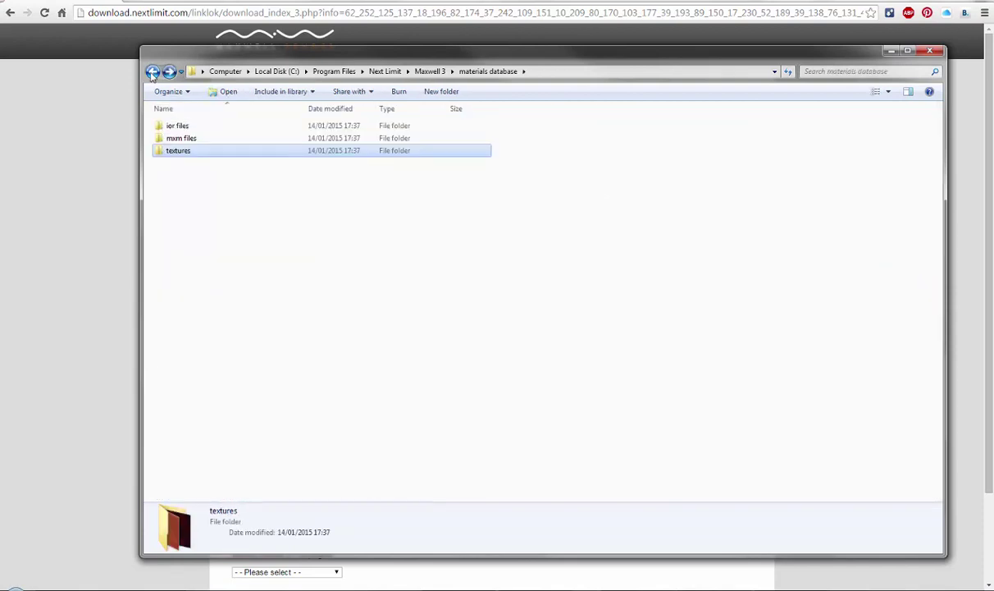
double_click(179, 138)
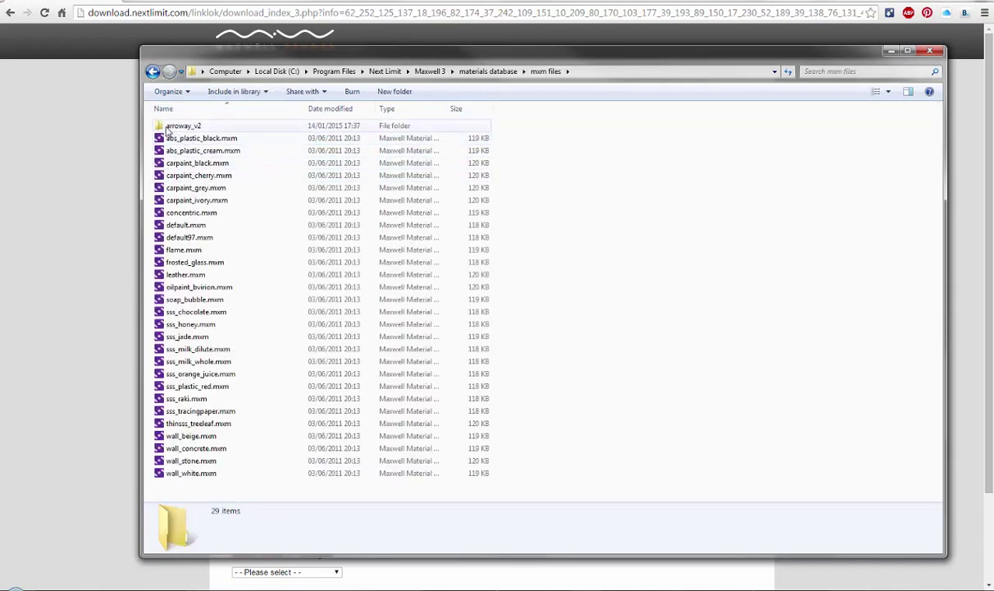
double_click(179, 123)
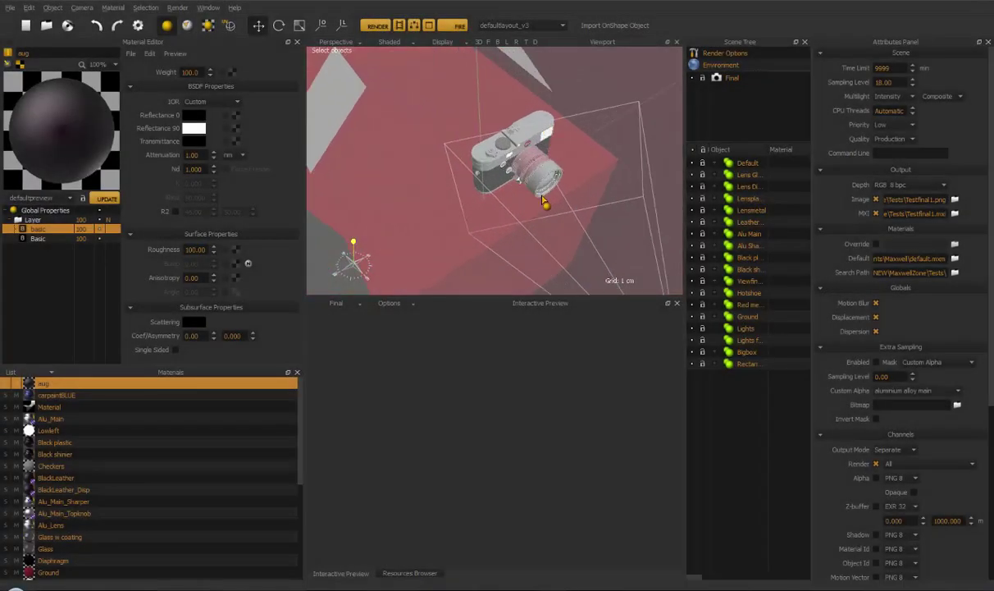
Step: Clone the aug material into a new material_1
alt+drag(574, 174, 526, 195)
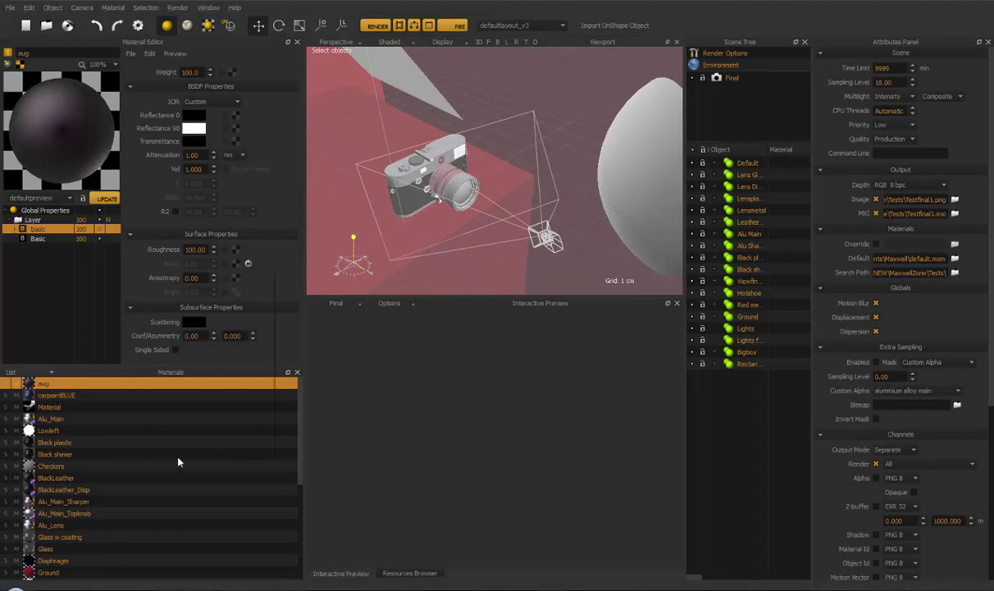
right_click(168, 435)
mouse_move(228, 300)
click(311, 277)
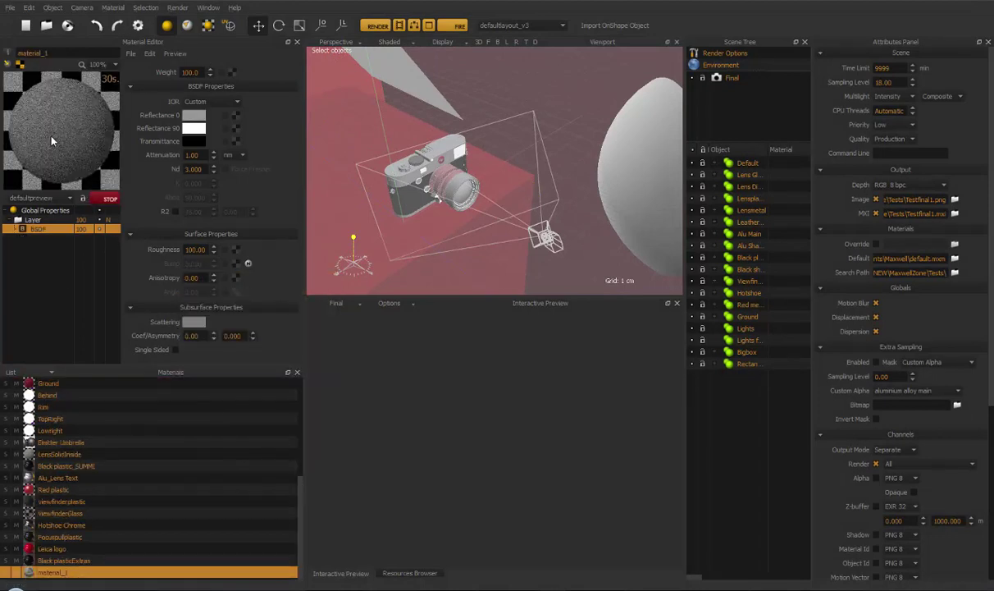
Step: Give material_1 an olive-green Reflectance 0 (RGB 96, 115, 45) and apply it to the ground box
click(193, 115)
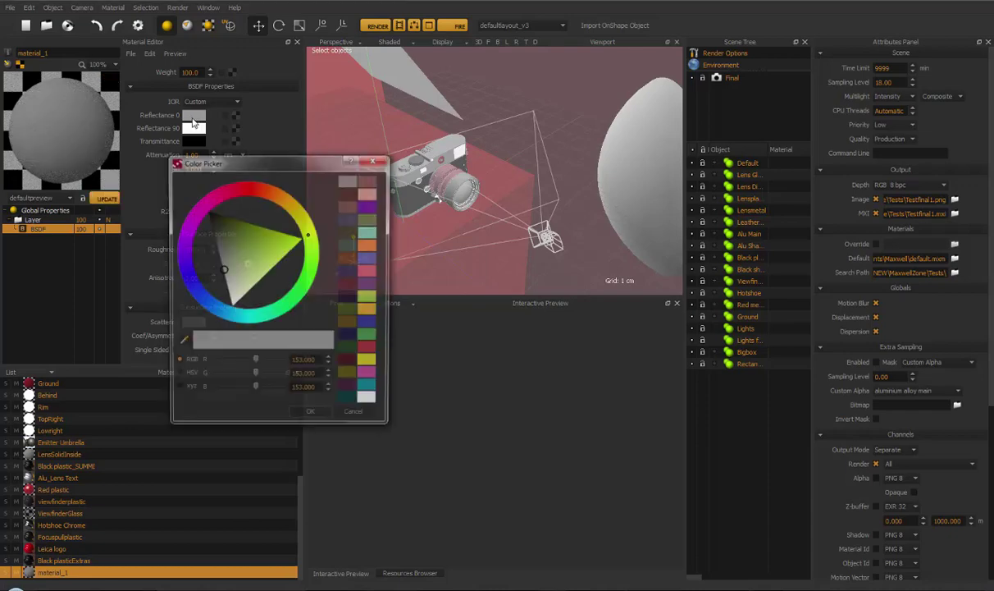
click(239, 236)
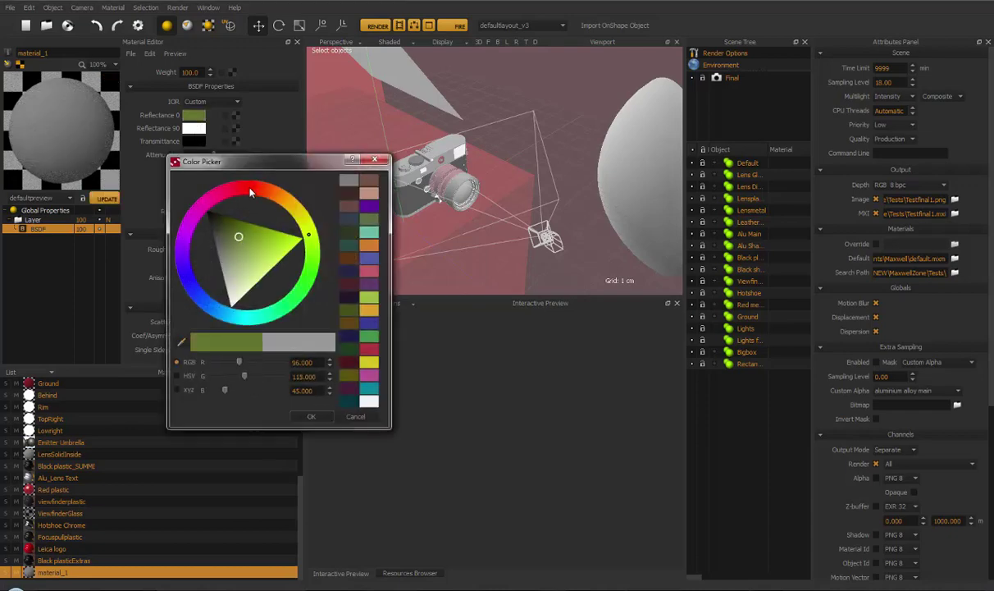
click(319, 420)
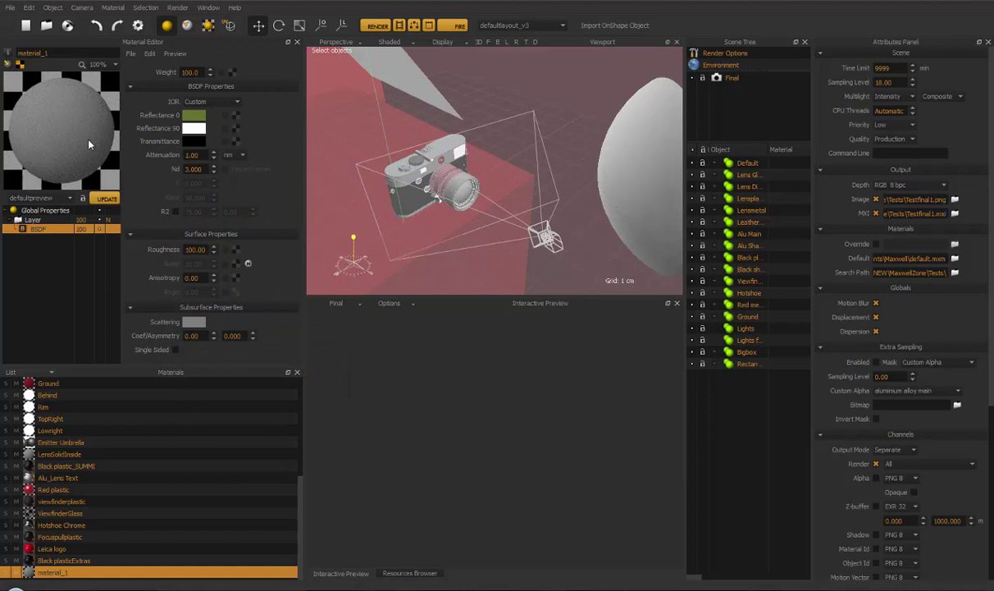
drag(65, 539, 351, 217)
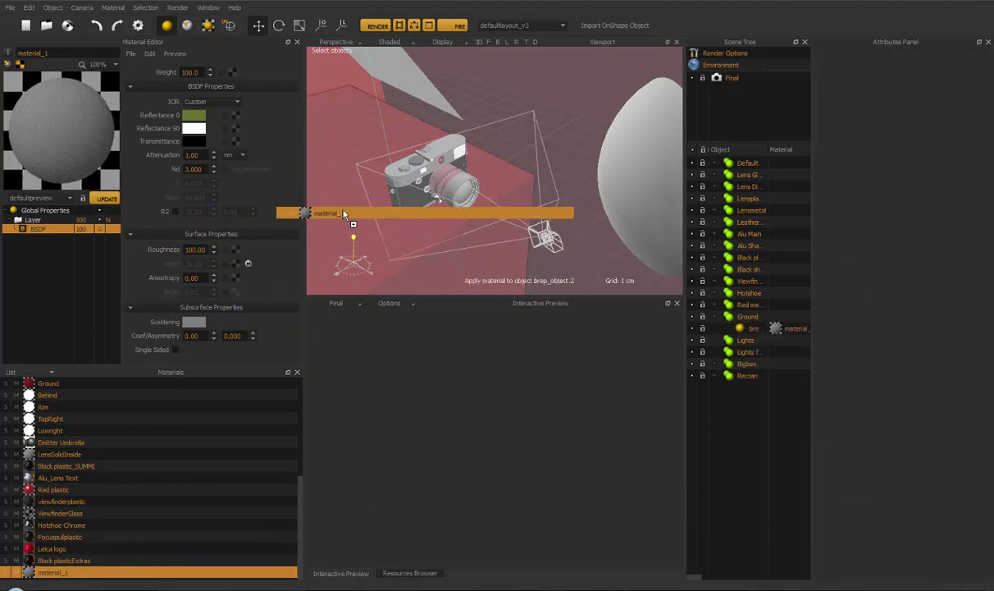
Step: Start the interactive preview render and view the scene through the Final camera
click(454, 26)
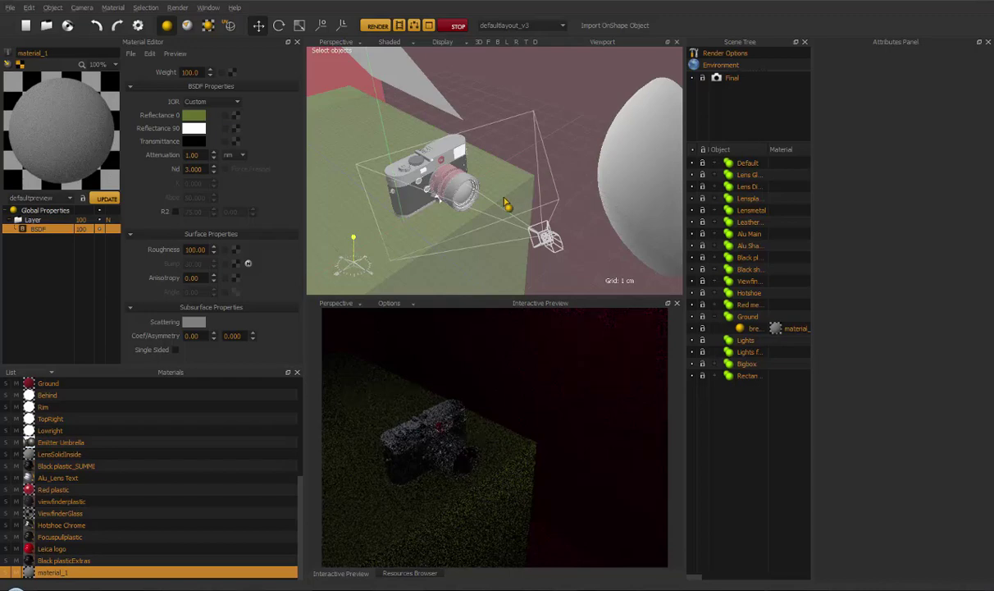
middle_drag(484, 215, 487, 215)
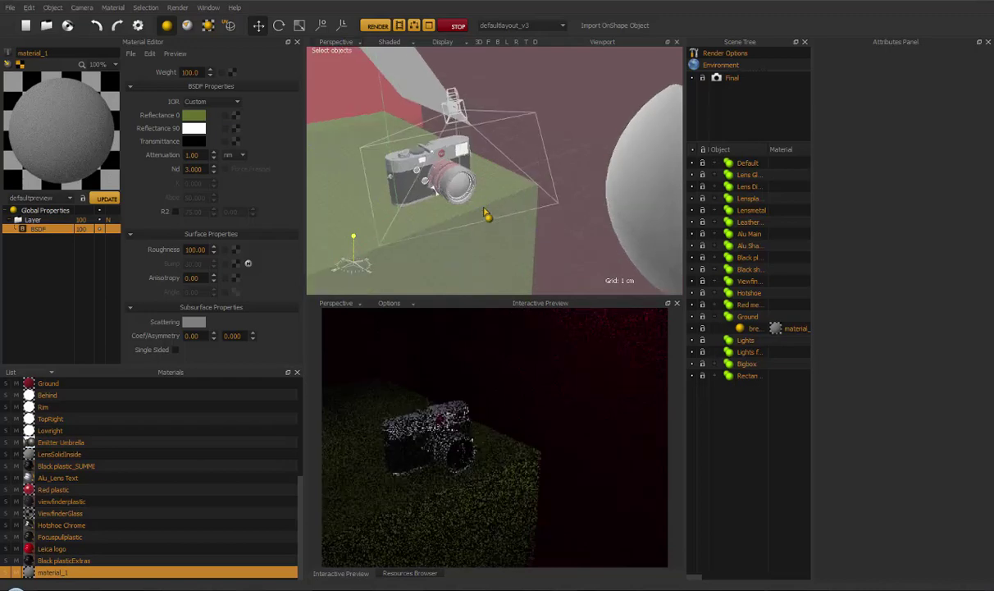
click(335, 42)
click(321, 61)
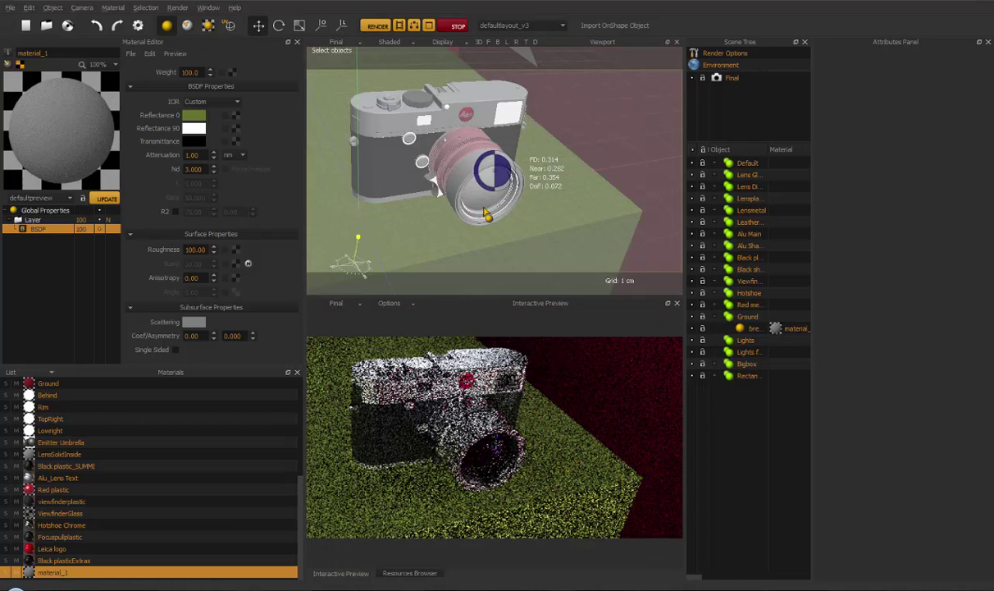
Step: Set the scene environment type to Sky
middle_drag(484, 215, 485, 215)
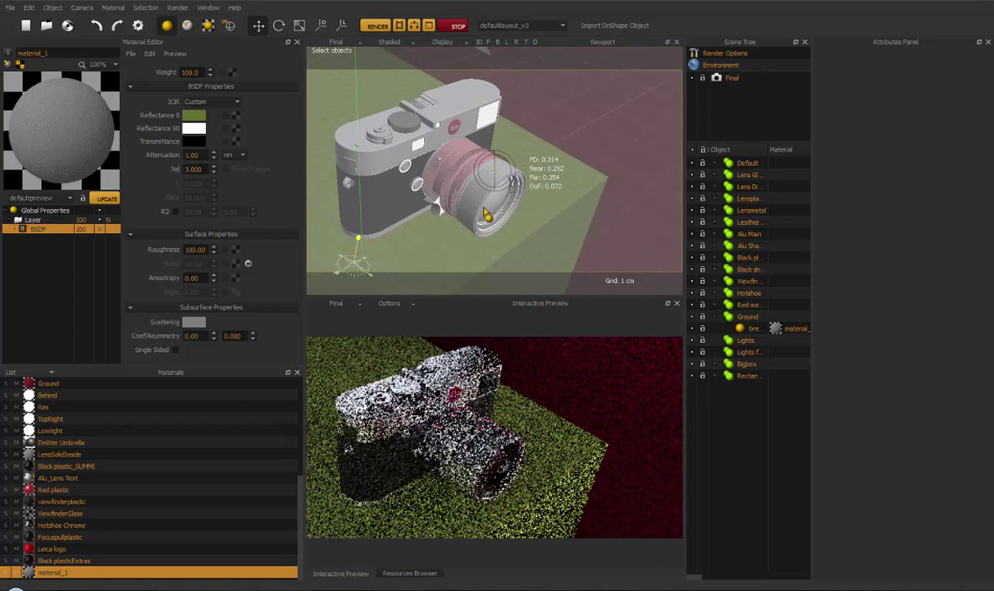
click(913, 58)
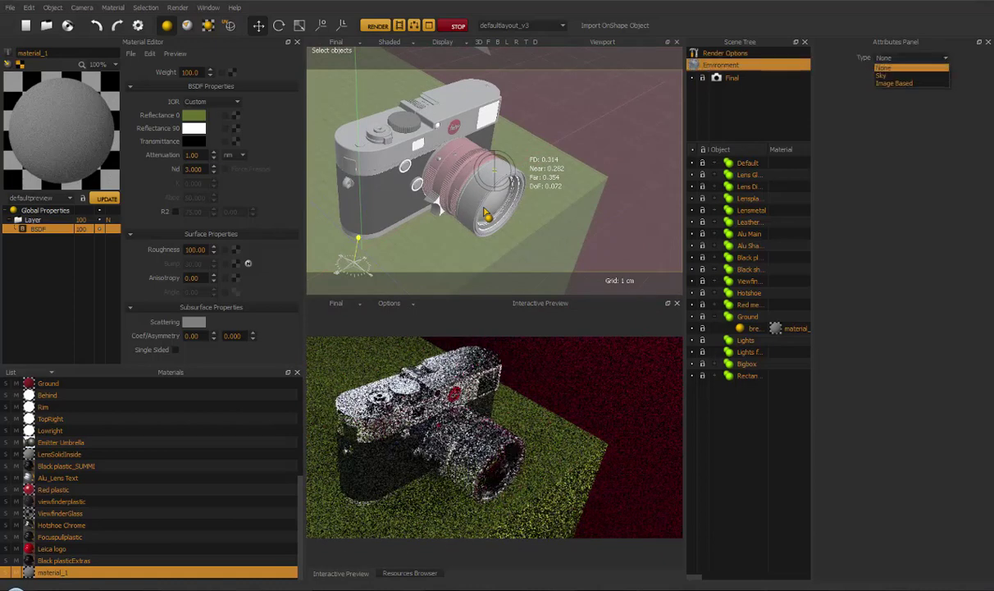
click(884, 76)
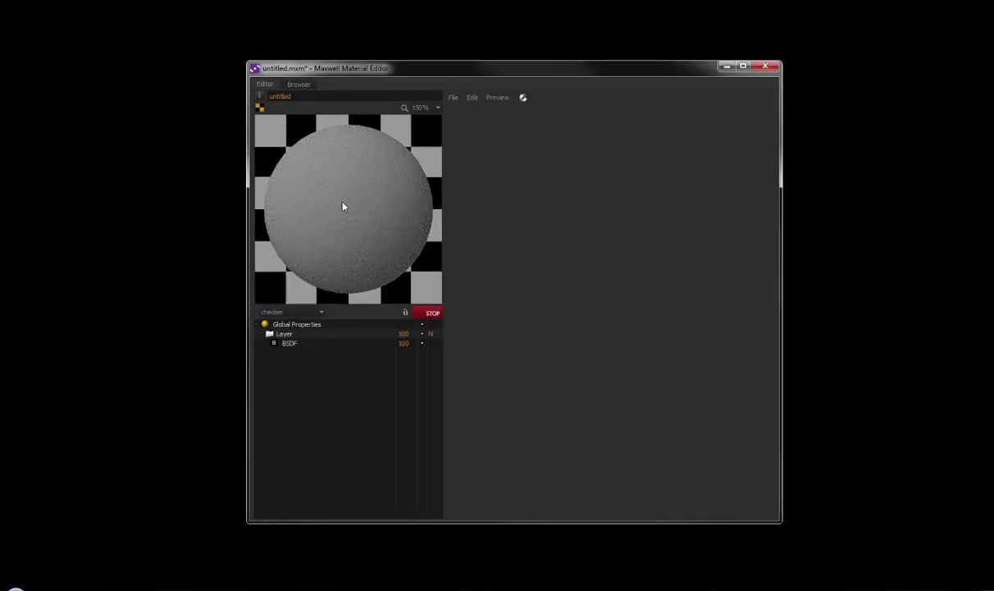
Step: Stop the material preview and switch its preview scene to stage2
click(433, 314)
click(283, 312)
scroll(266, 345, down, 3)
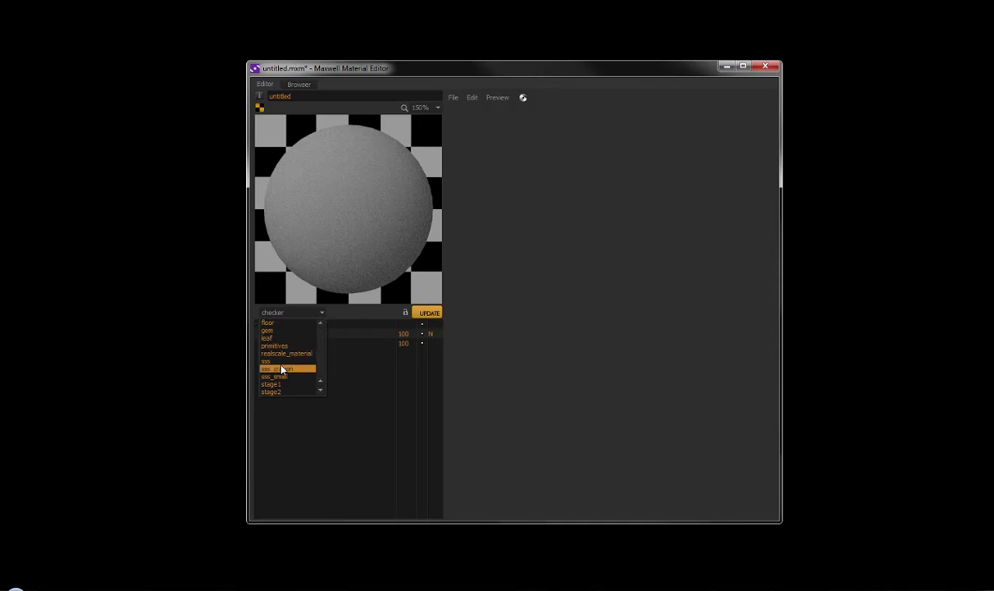
click(273, 392)
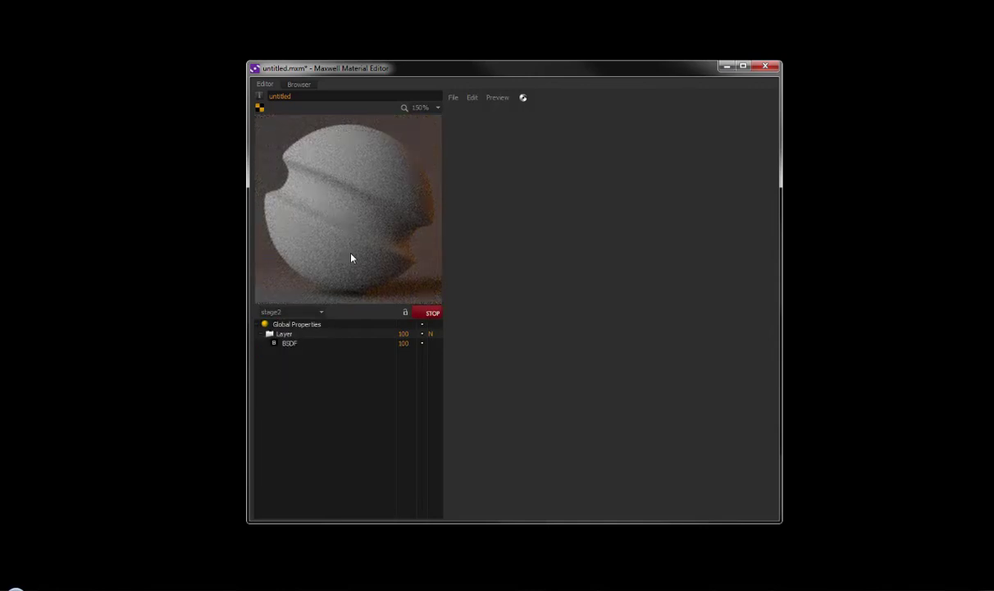
Step: Load brick3_stone_sandstone_Arroway.jpg into the BSDF's Reflectance 0 and add a Layer 2
click(288, 343)
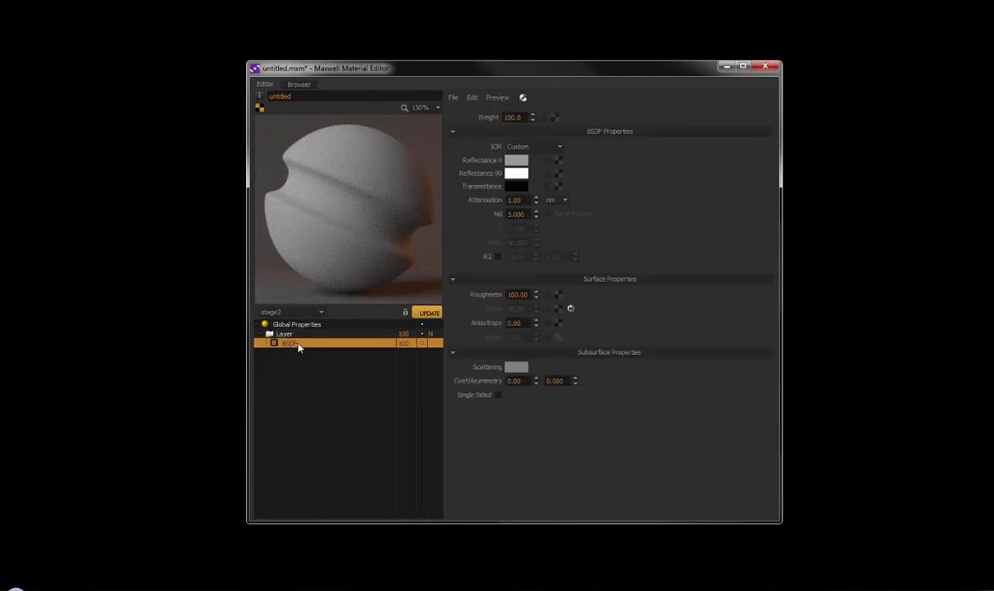
click(560, 163)
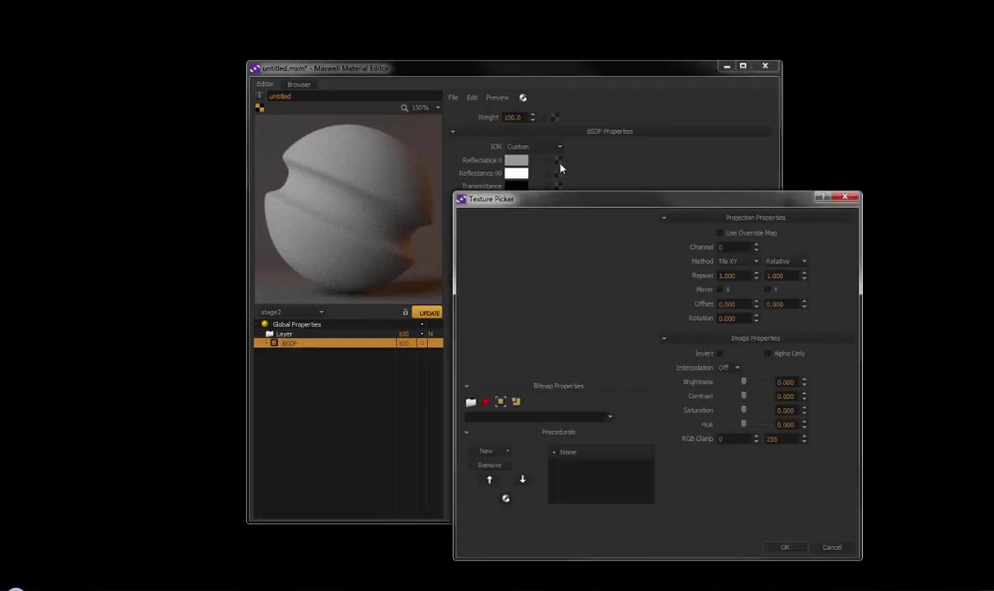
click(473, 406)
double_click(310, 244)
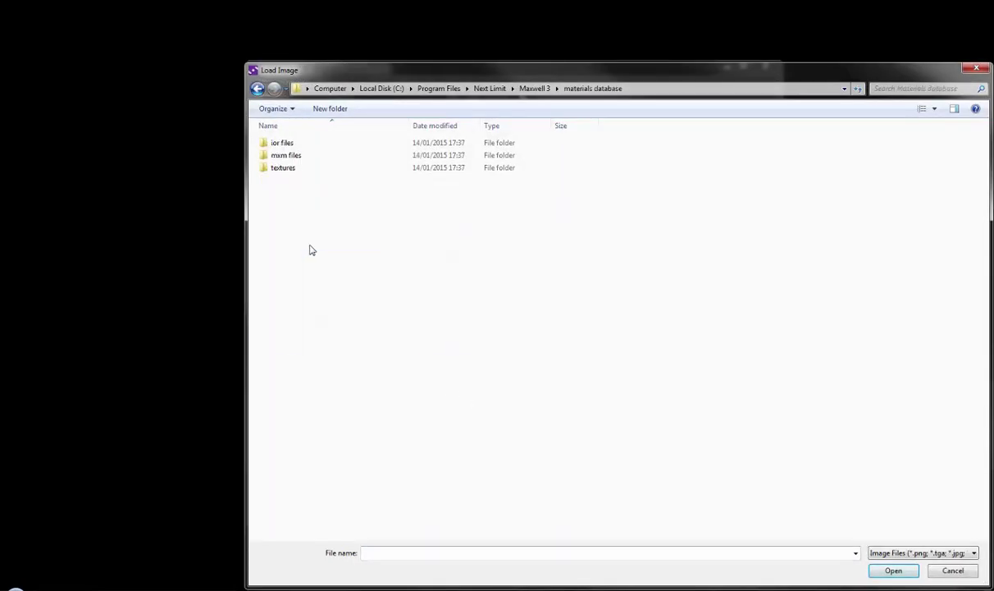
click(287, 168)
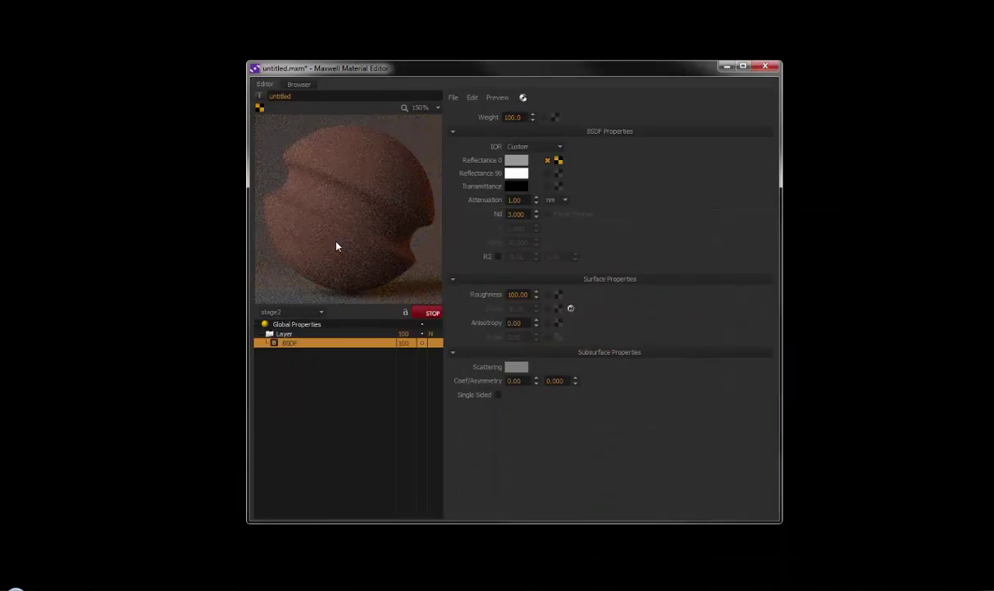
right_click(279, 334)
click(295, 348)
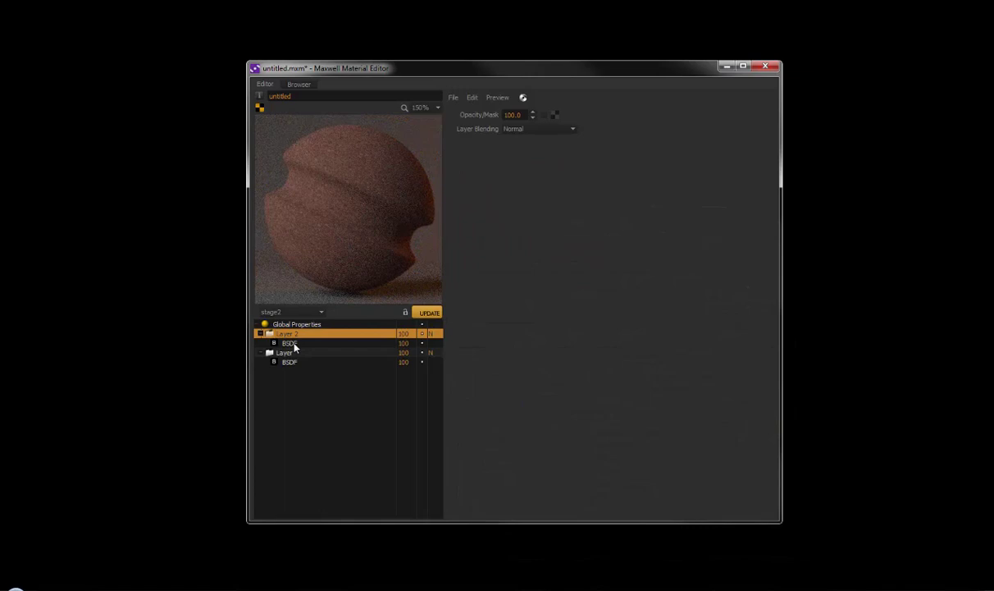
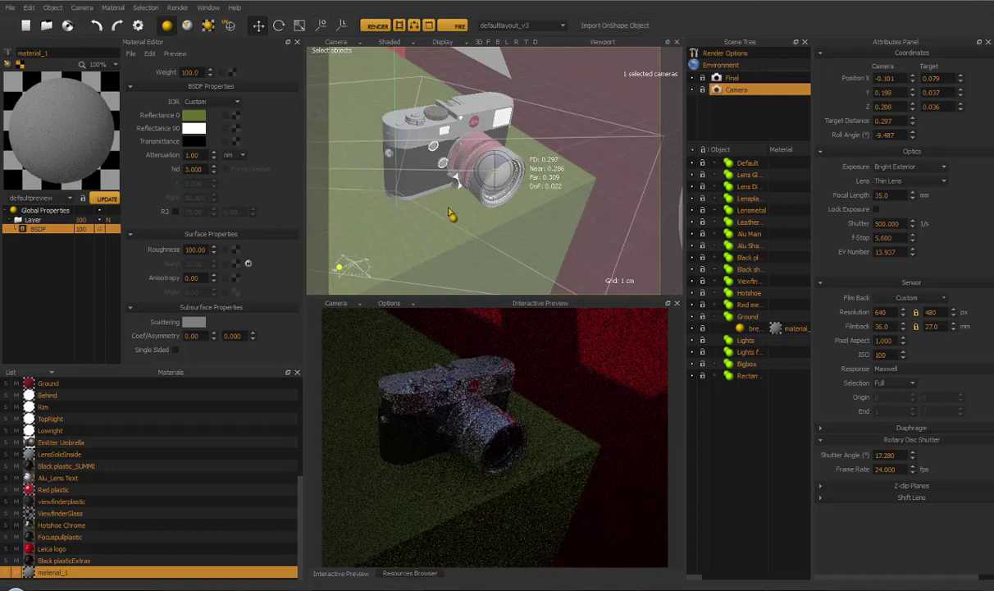
Step: Orbit and move the scene camera close to the Leica, bringing its target distance to 0.327
drag(473, 220, 501, 233)
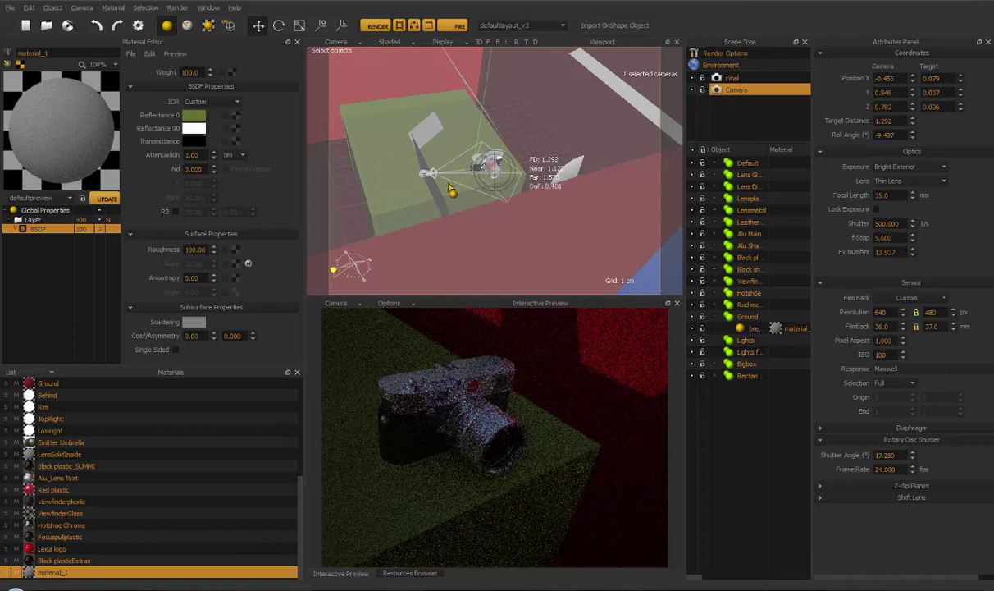
drag(450, 192, 529, 171)
drag(474, 217, 439, 197)
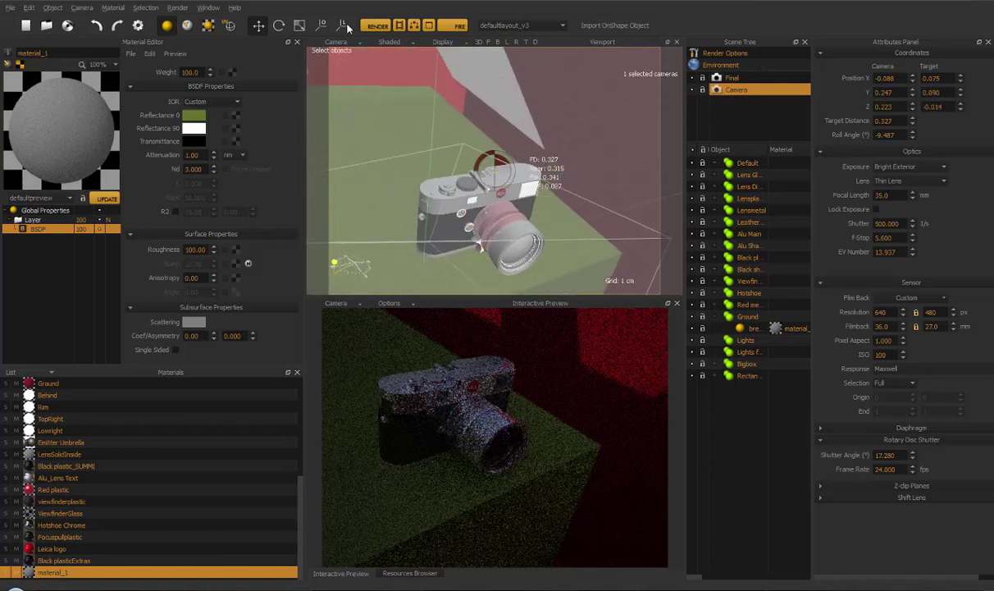
Step: Add a new Perspective viewport from the Window menu, widen it and dock it in the lower panel
click(208, 7)
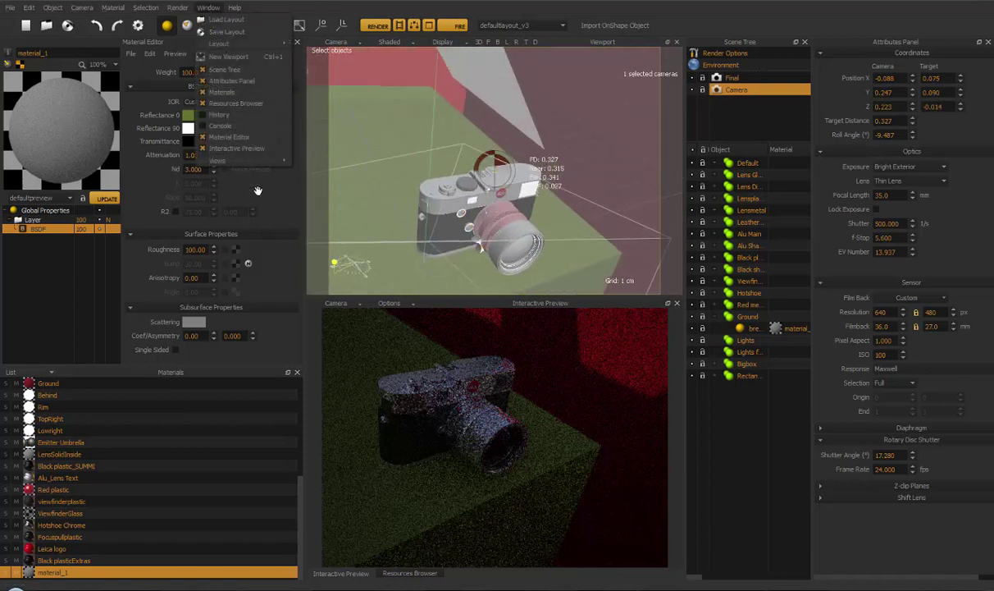
click(228, 56)
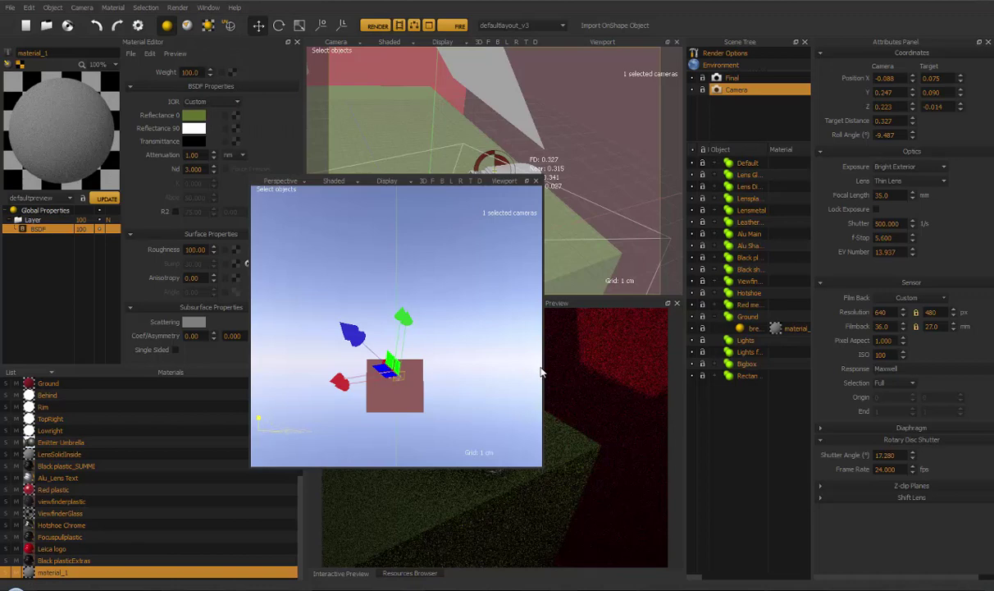
drag(543, 366, 785, 367)
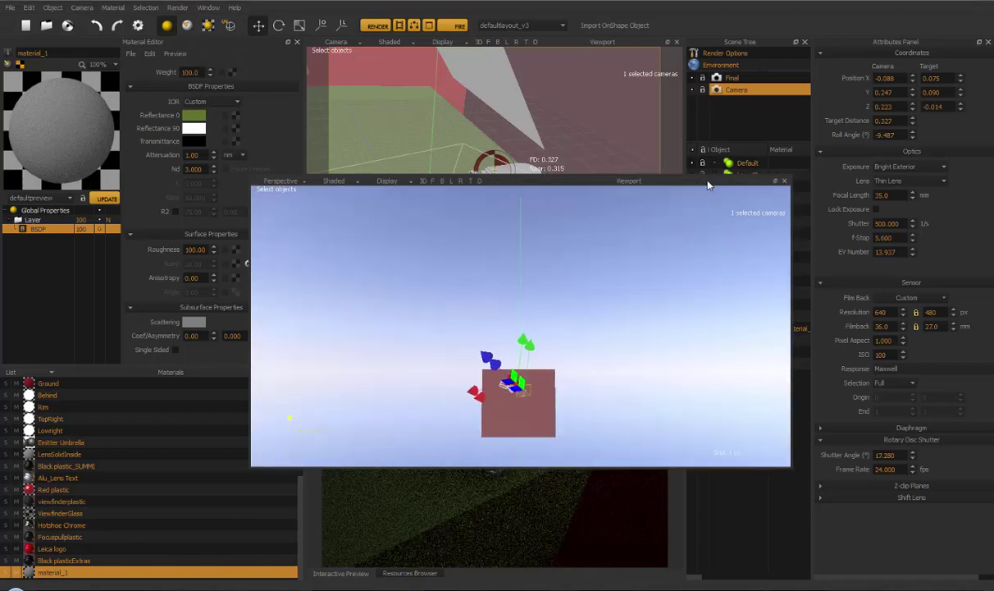
drag(675, 182, 526, 428)
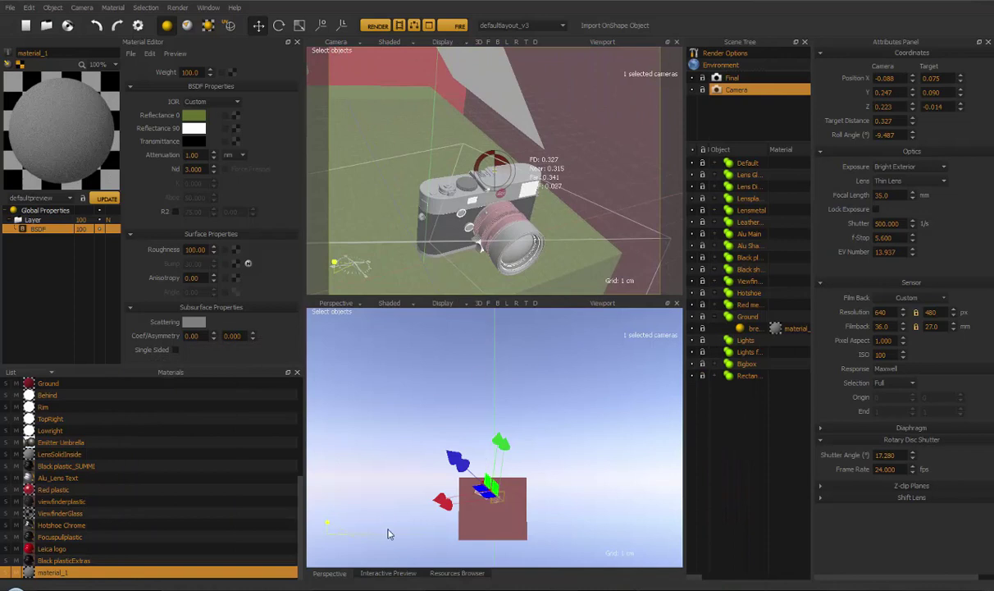
Step: Check the Interactive Preview, then orbit the camera to view the Leica from higher above
click(384, 573)
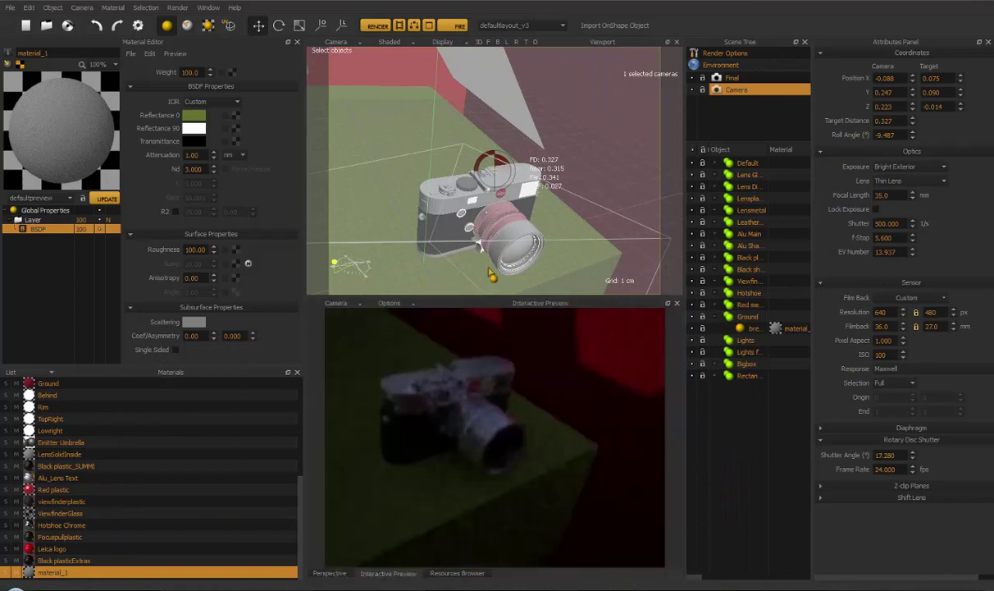
click(329, 572)
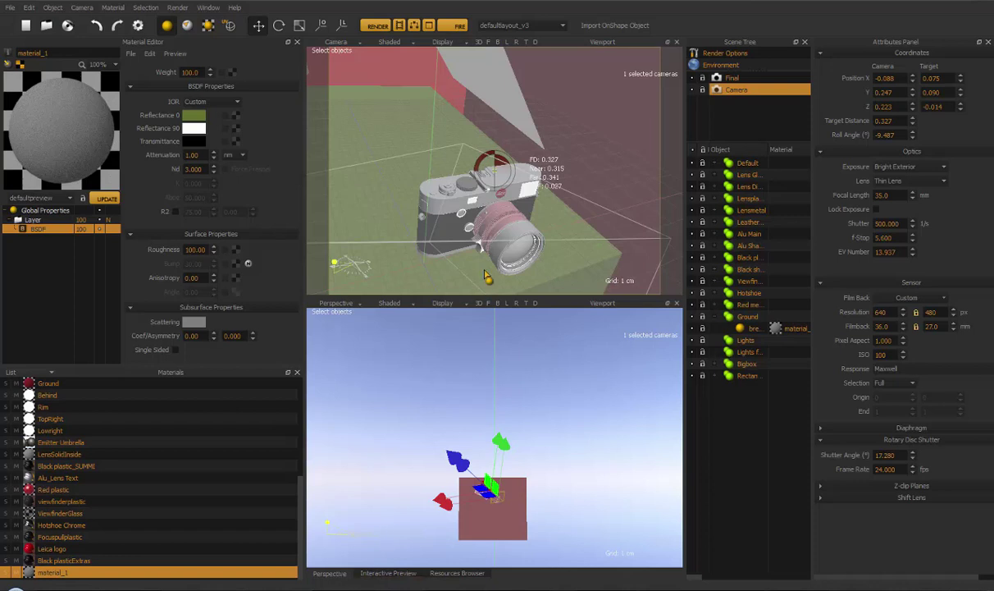
drag(535, 329, 566, 426)
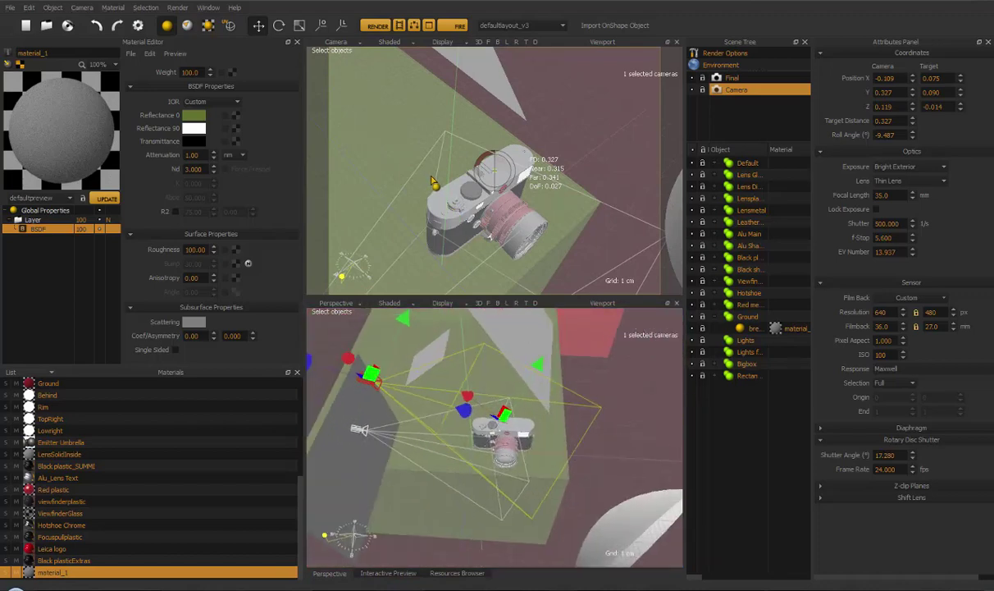
Step: Orbit and pull the camera back to -0.382, 0.248, 0.263 with target distance 0.413
alt+drag(410, 193, 550, 190)
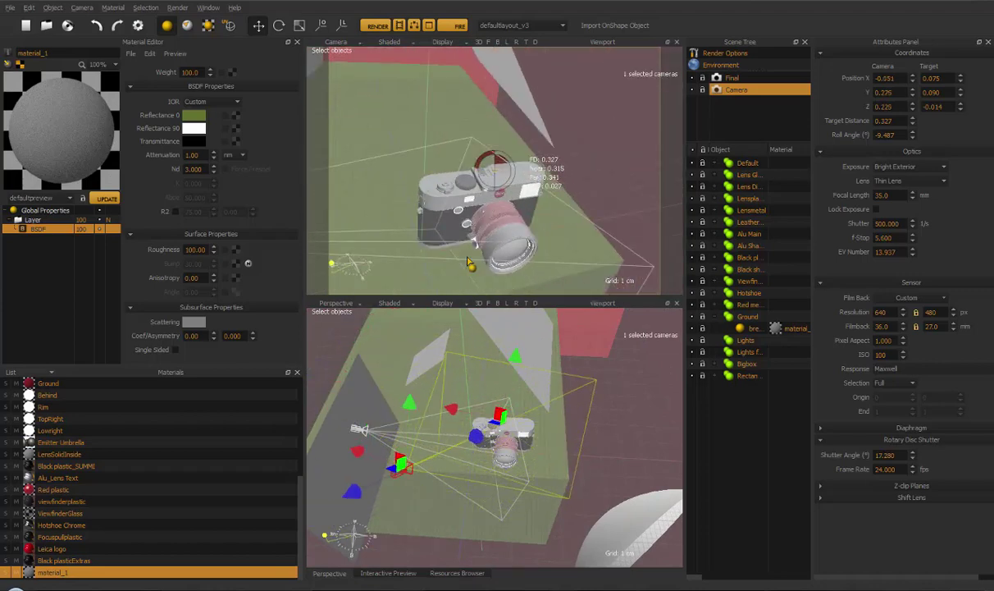
alt+drag(484, 211, 560, 219)
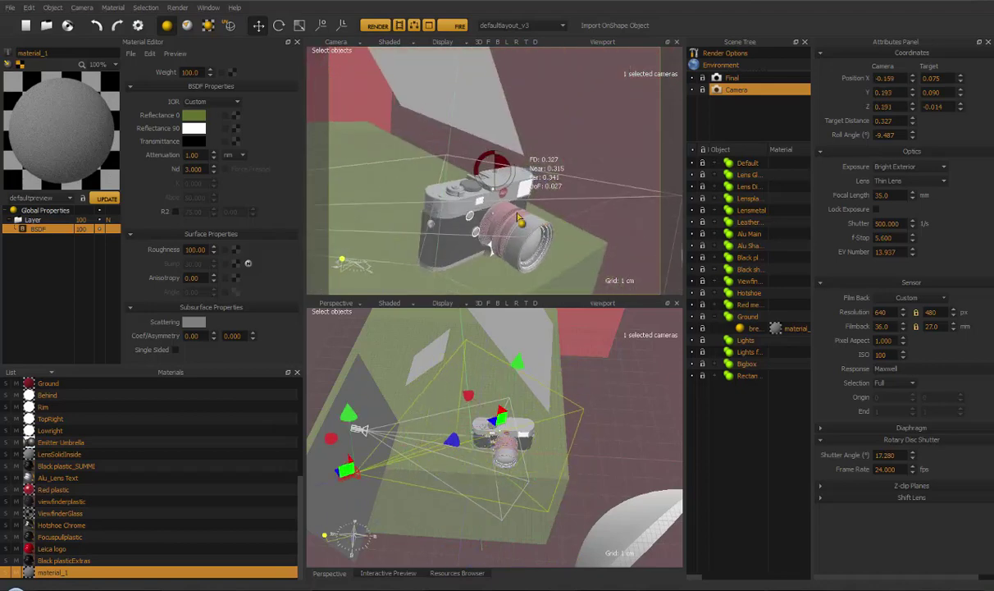
mouse_move(465, 215)
alt+mouse_down()
mouse_move(473, 236)
mouse_move(525, 235)
mouse_move(526, 211)
mouse_move(455, 214)
mouse_move(432, 231)
mouse_move(484, 235)
mouse_move(468, 204)
mouse_move(437, 222)
mouse_move(484, 223)
mouse_move(464, 209)
mouse_move(432, 218)
mouse_move(410, 199)
mouse_move(492, 270)
mouse_move(462, 215)
mouse_move(434, 227)
mouse_move(482, 232)
mouse_move(473, 222)
alt+mouse_up()
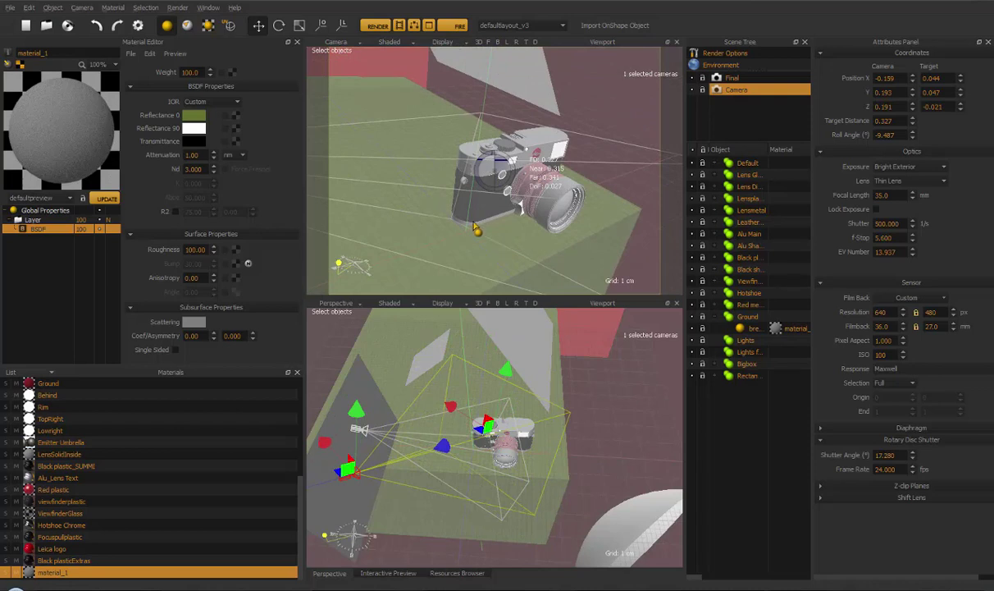
alt+drag(492, 228, 522, 236)
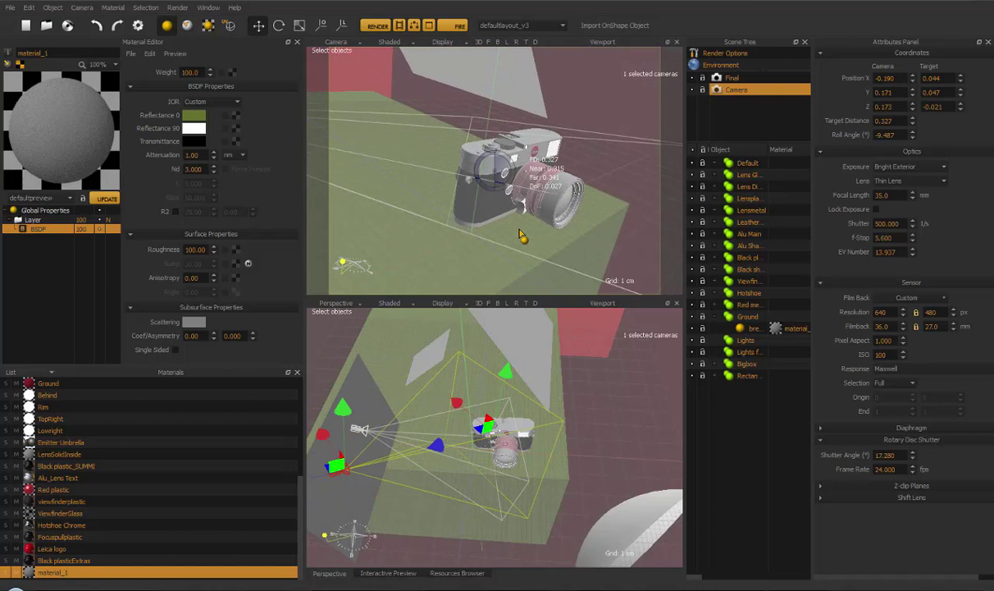
alt+drag(522, 226, 435, 231)
alt+right_drag(436, 231, 469, 215)
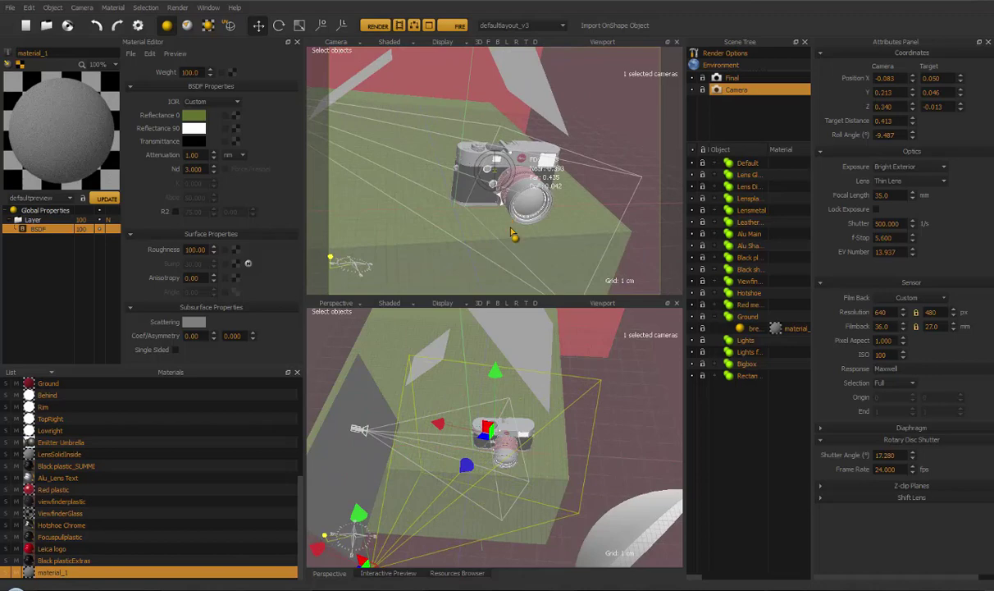
alt+drag(460, 209, 516, 221)
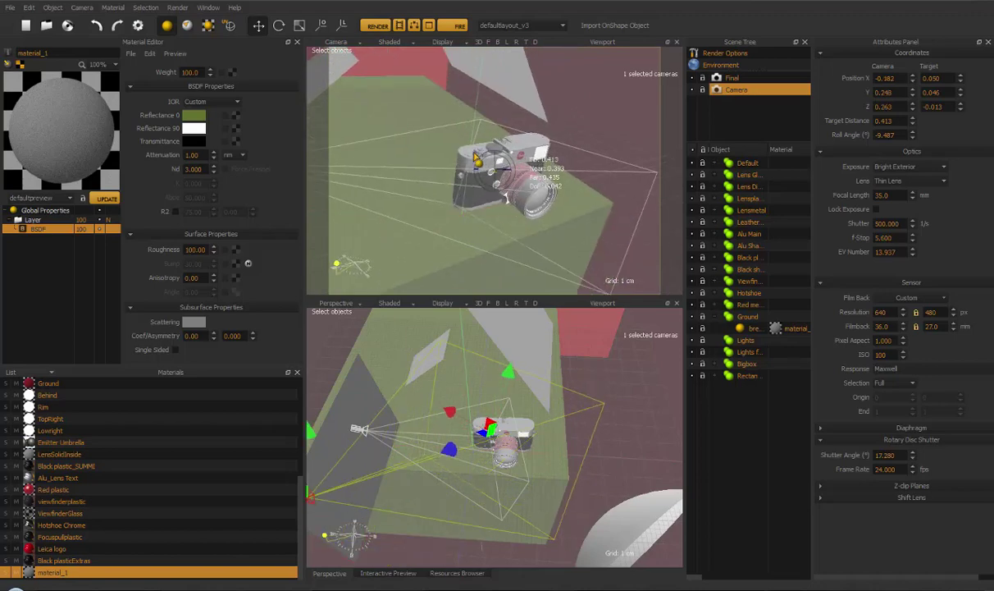
Step: Select the Leica's body-top part and zoom in to orbit closely around it
click(463, 156)
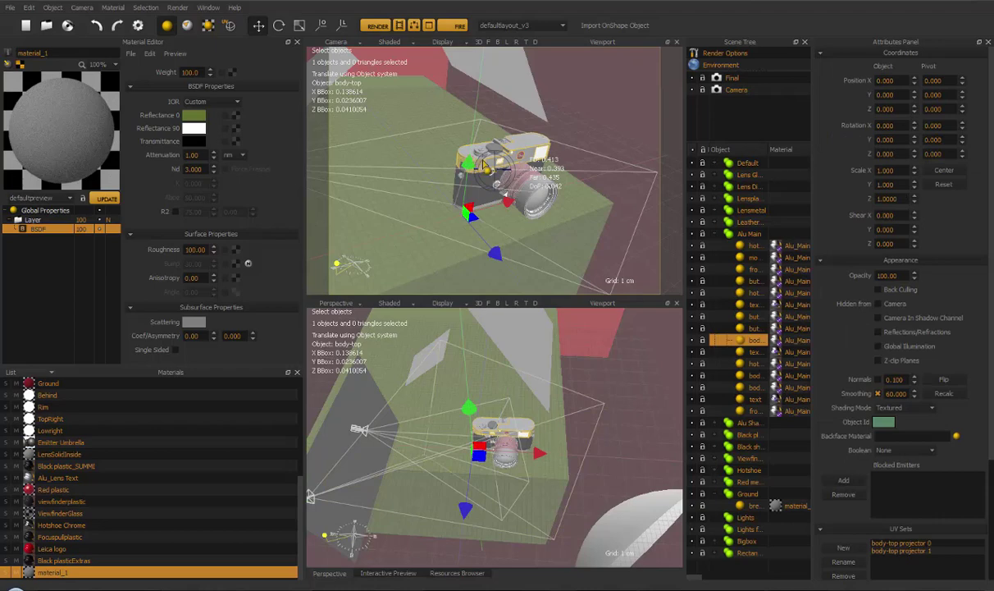
scroll(492, 169, down, 5)
middle_drag(436, 194, 460, 199)
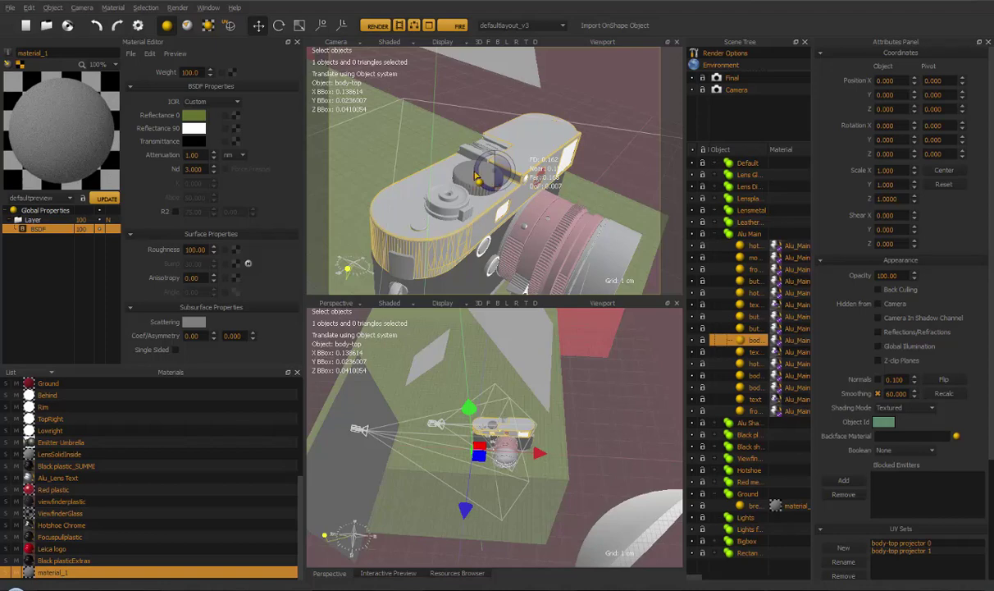
Step: Switch to the Interactive Preview and orbit to see the red-walled box side-on
key(F5)
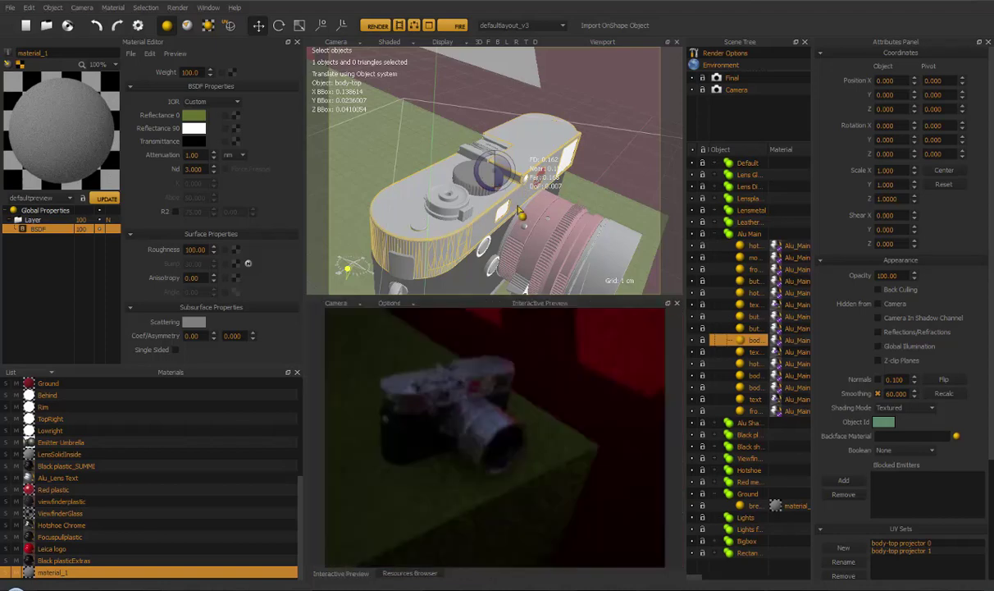
middle_drag(492, 197, 517, 230)
scroll(517, 230, down, 10)
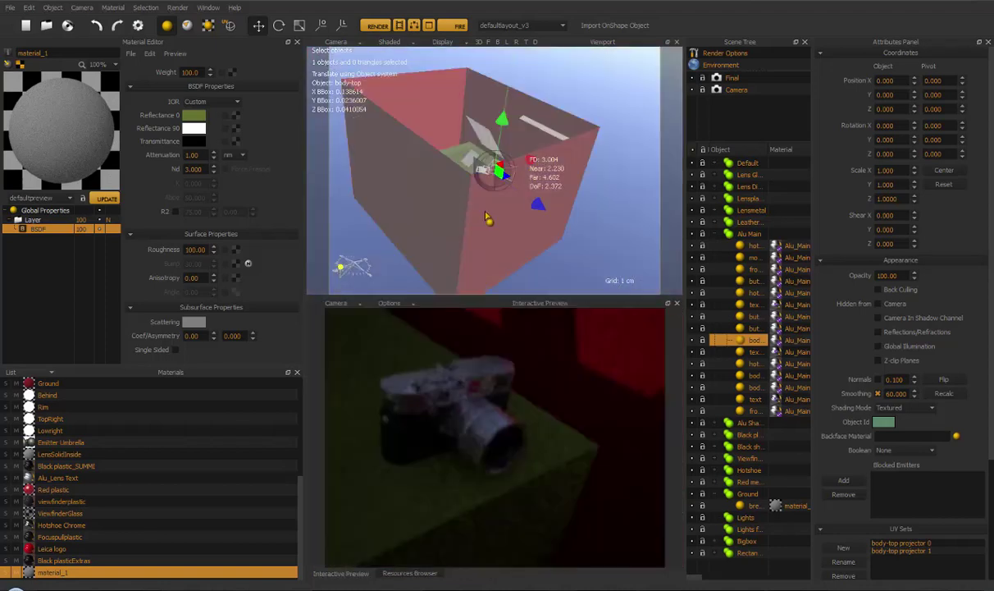
middle_drag(468, 231, 529, 221)
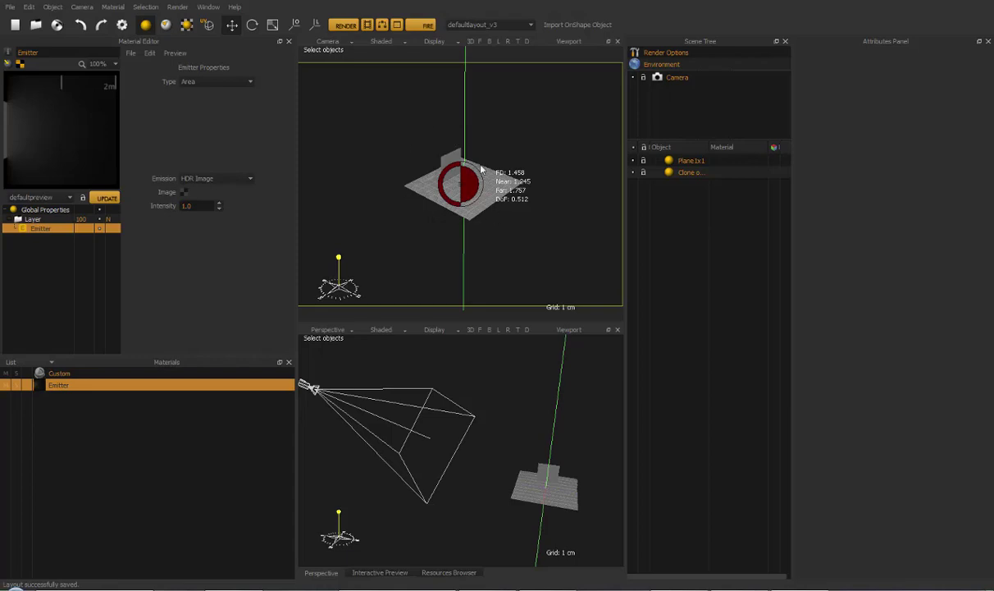
Step: Orbit and dolly the camera around the Plane1x1 and upright clone panel, reaching focus distance 0.026
alt+drag(451, 222, 388, 153)
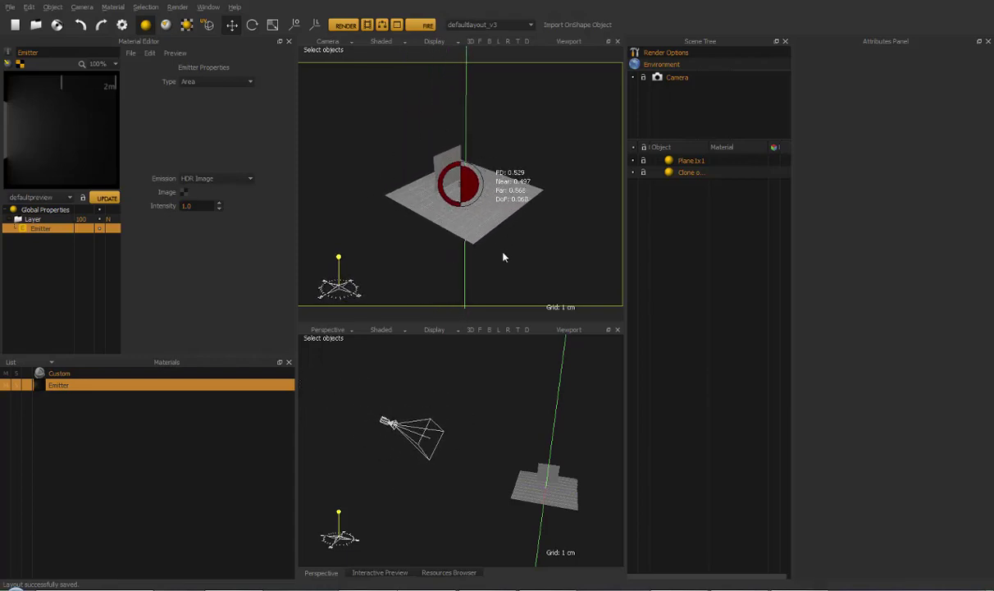
alt+drag(504, 256, 522, 131)
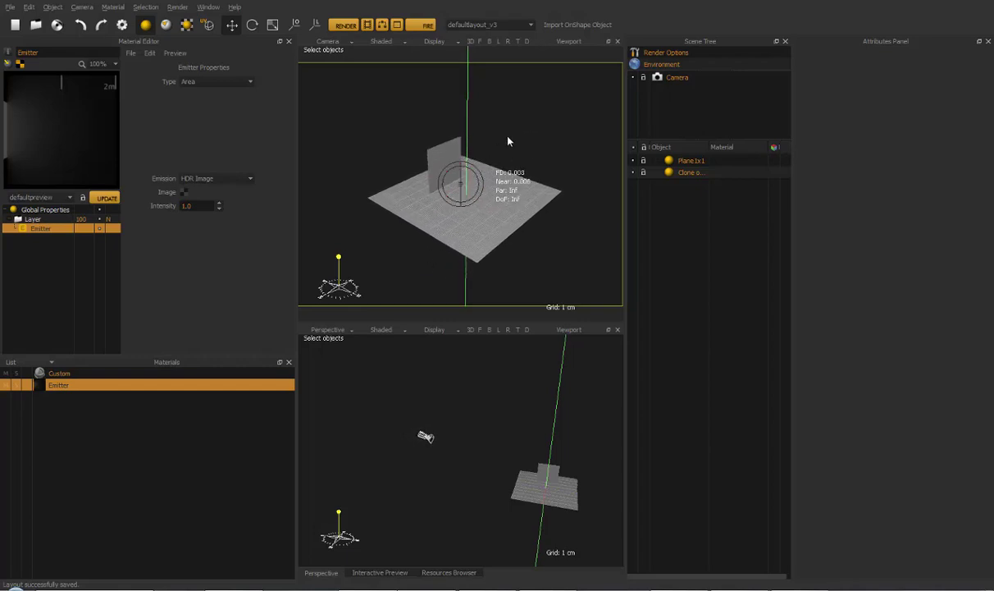
alt+drag(447, 245, 464, 258)
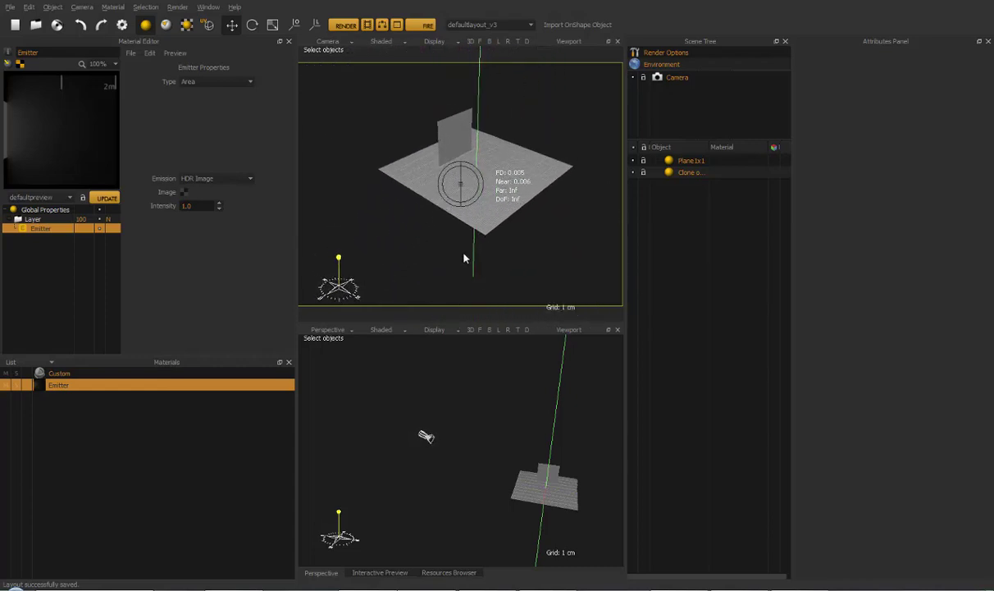
alt+drag(393, 470, 423, 441)
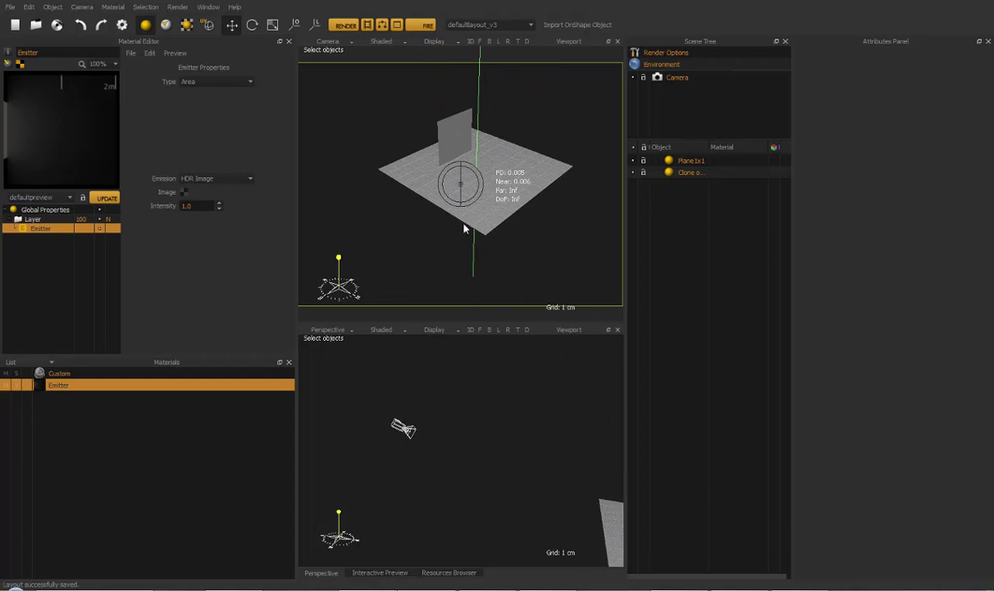
alt+drag(465, 229, 449, 261)
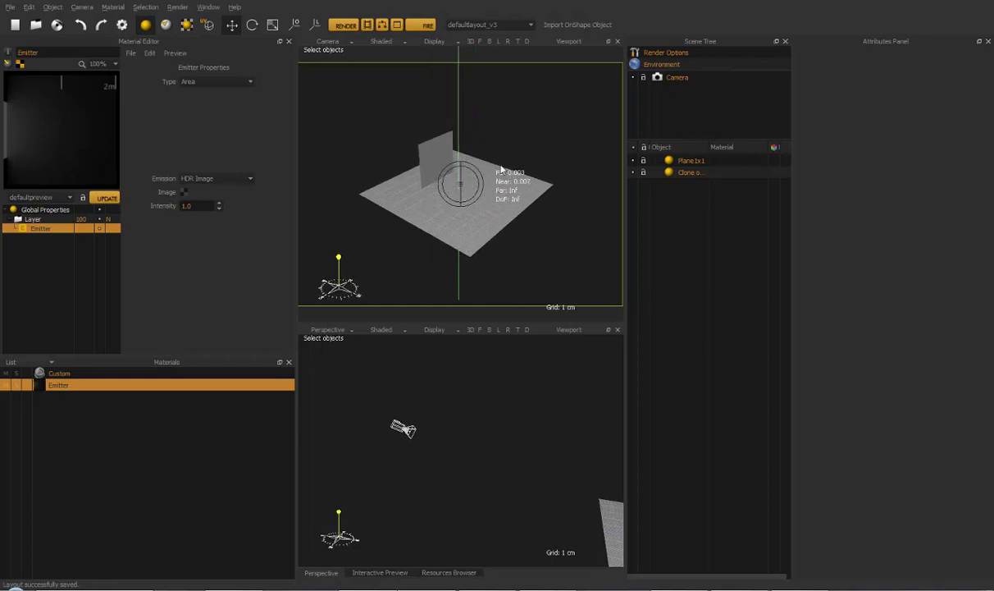
alt+drag(505, 190, 417, 416)
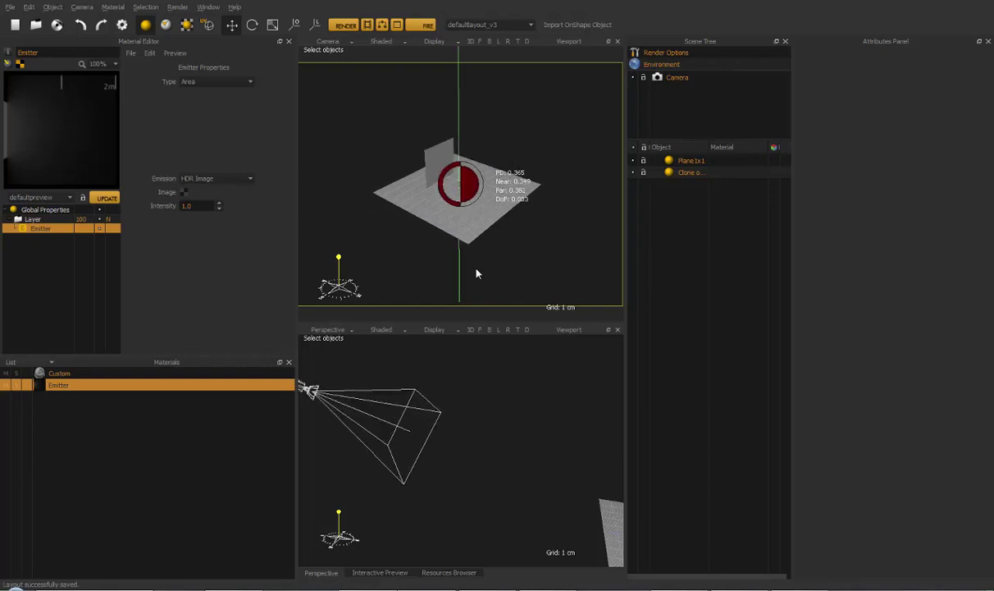
alt+drag(476, 273, 474, 139)
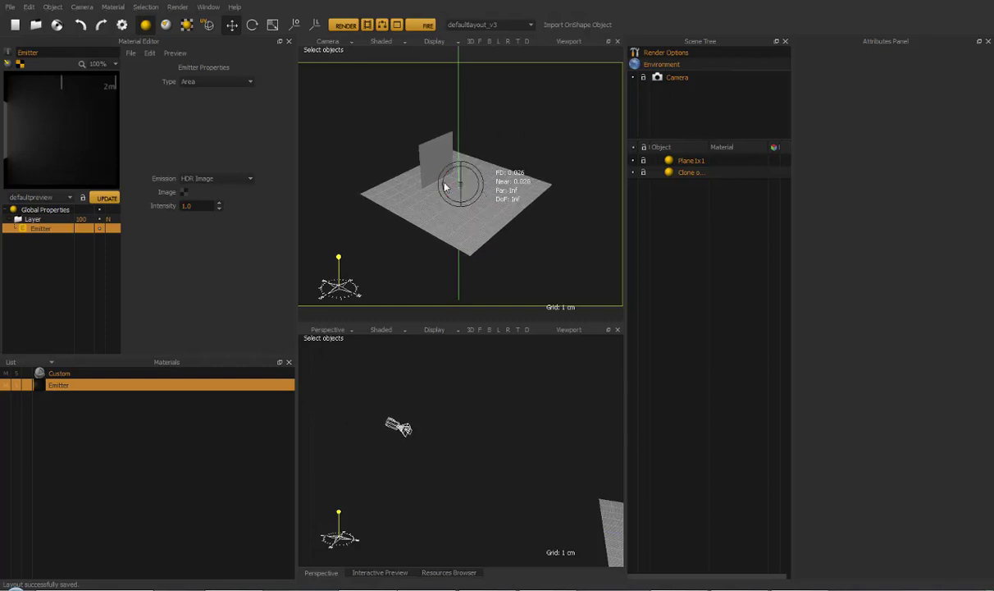
mouse_move(486, 226)
alt+mouse_down()
mouse_move(468, 233)
mouse_move(485, 239)
mouse_move(479, 233)
alt+mouse_up()
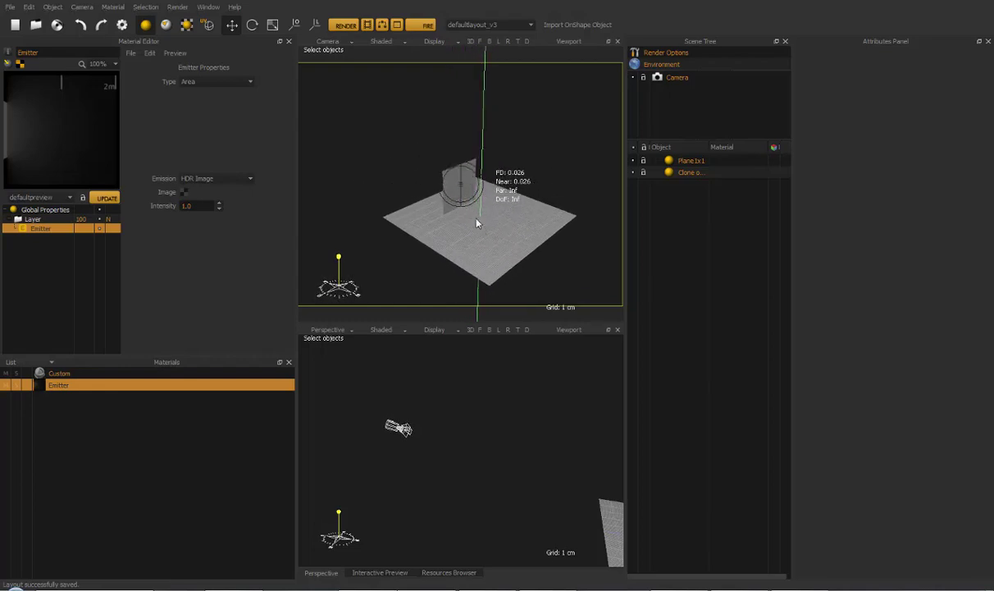
Step: Set the camera's focus on the upright panel and orbit both views around the plane
click(466, 201)
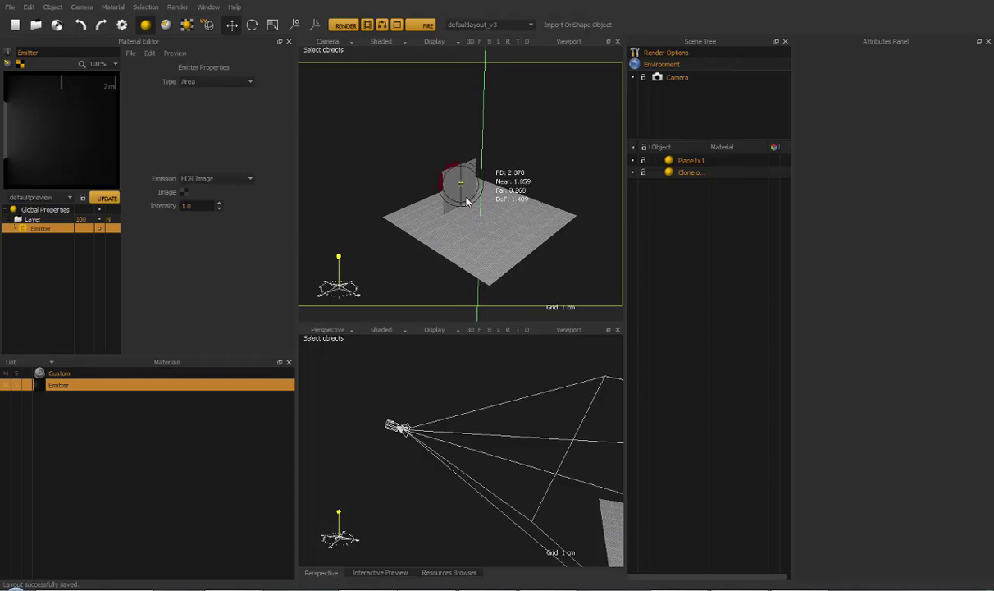
alt+drag(521, 402, 536, 448)
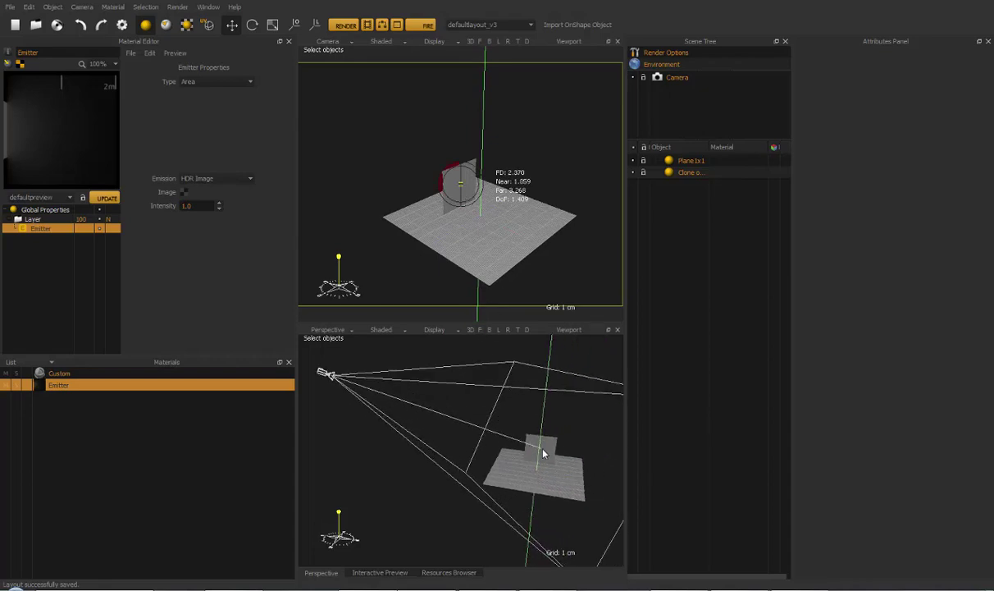
alt+drag(501, 247, 482, 244)
Step: Pull the camera back to a higher, wider view above the Plane1x1, focus distance 3.034
alt+right_drag(482, 244, 494, 164)
alt+right_drag(473, 231, 408, 226)
alt+drag(407, 226, 450, 236)
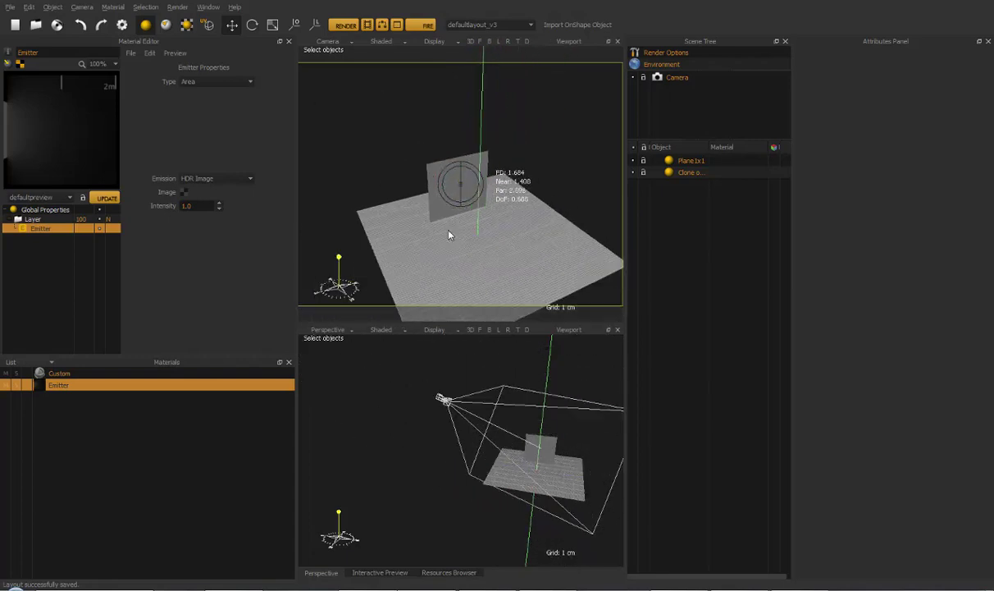
alt+right_drag(450, 236, 413, 279)
alt+drag(413, 279, 462, 263)
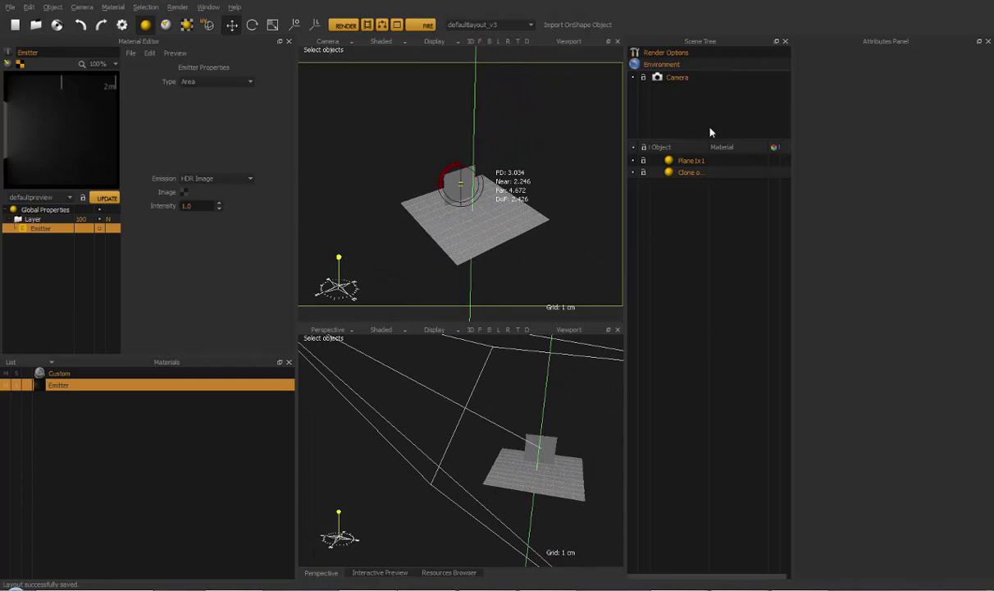
Step: Select the scene Camera and reduce its Target Distance to 0.420
click(676, 79)
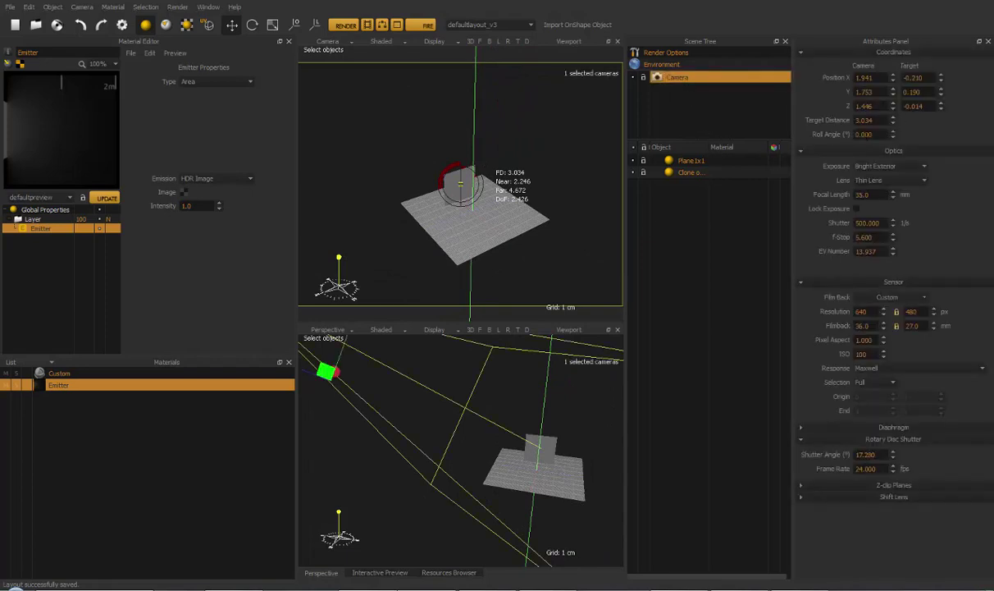
drag(893, 123, 893, 238)
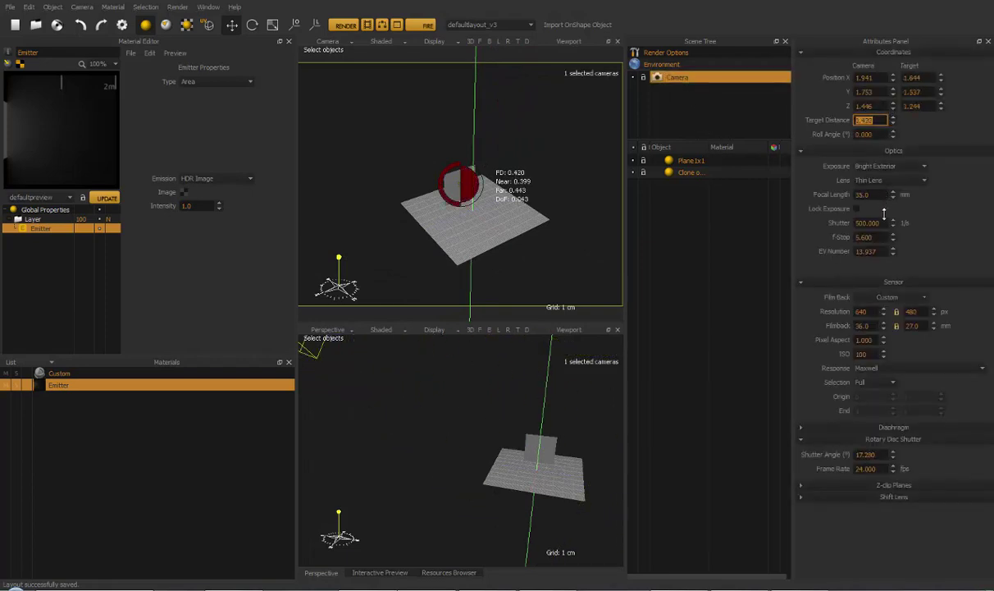
mouse_move(533, 215)
alt+mouse_down()
mouse_move(466, 219)
mouse_move(533, 203)
alt+mouse_up()
Step: Select the cloned panel and bring the camera close, facing it head-on
click(454, 185)
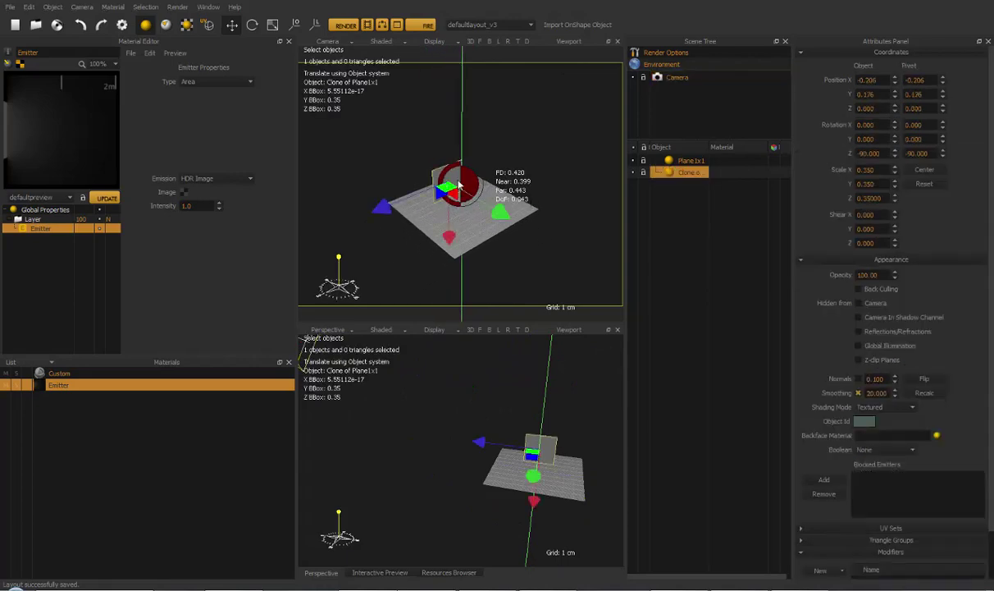
scroll(486, 190, up, 5)
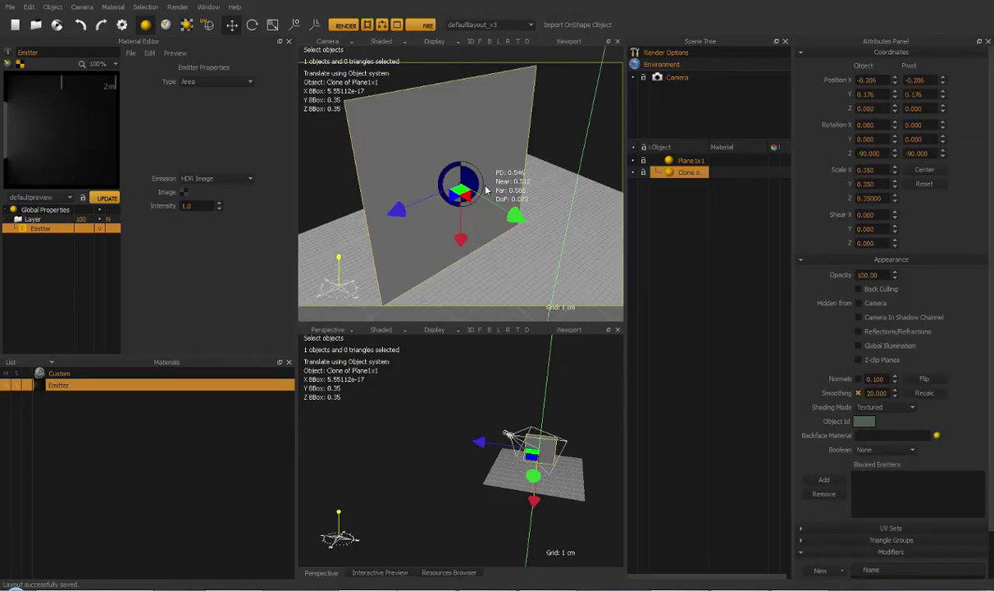
mouse_move(490, 209)
alt+mouse_down()
mouse_move(499, 200)
mouse_move(510, 216)
mouse_move(484, 253)
mouse_move(503, 262)
mouse_move(429, 245)
mouse_move(475, 229)
mouse_move(480, 246)
alt+mouse_up()
scroll(448, 440, up, 3)
alt+drag(449, 439, 430, 414)
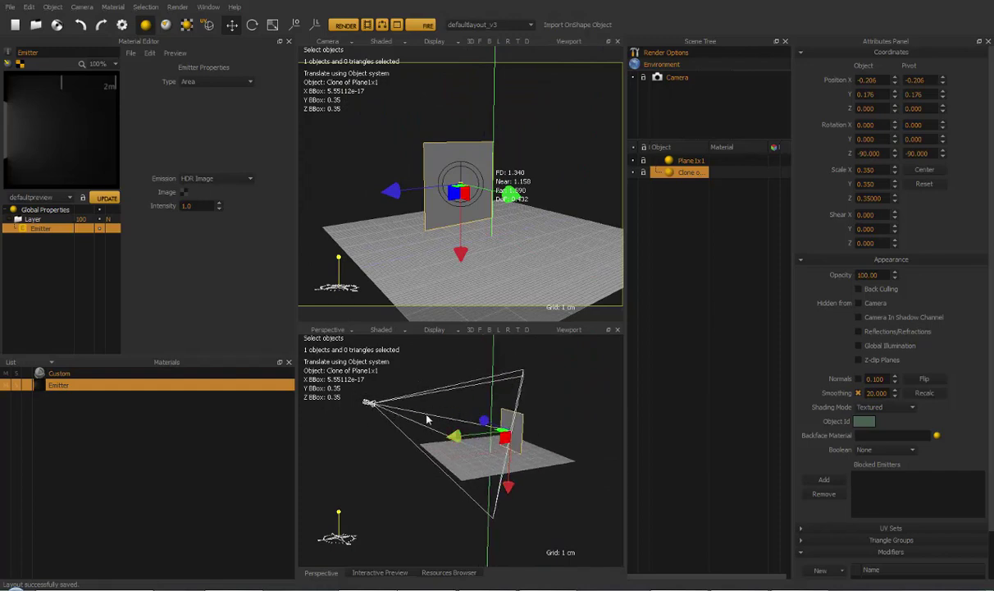
alt+drag(427, 295, 406, 269)
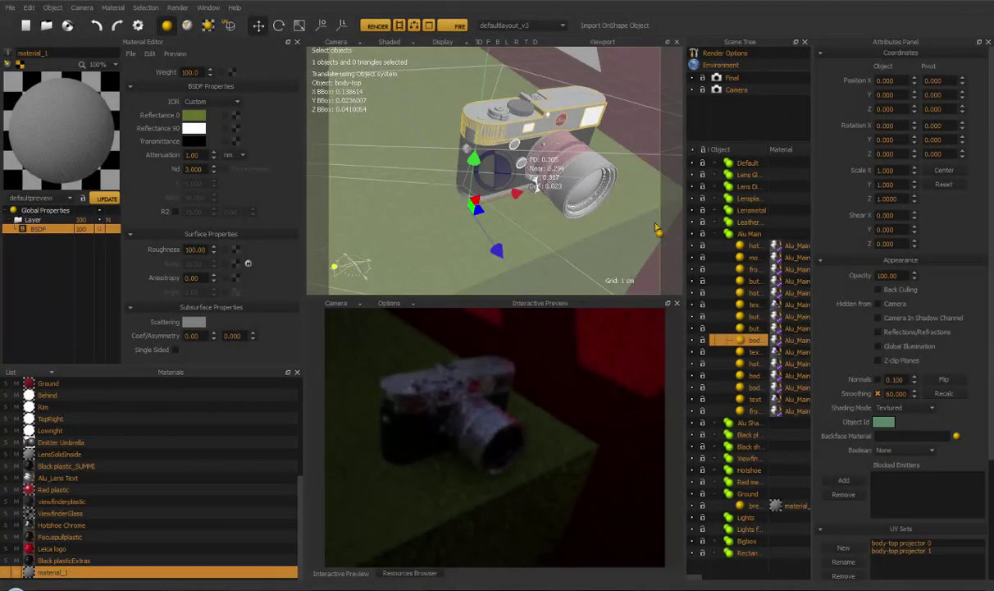
click(890, 170)
text(3)
key(Return)
key(Tab)
text(3)
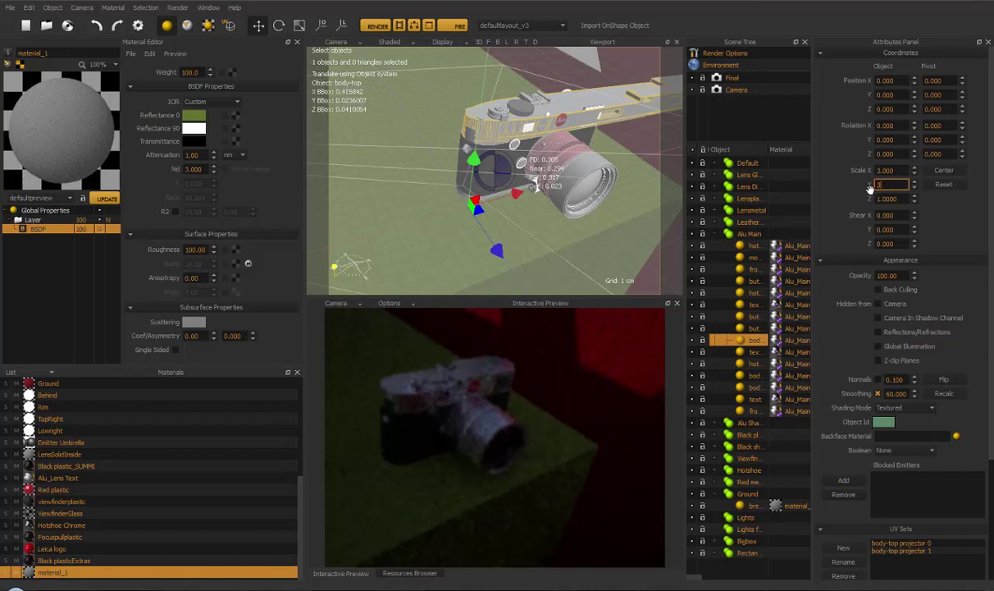
key(Tab)
key(Tab)
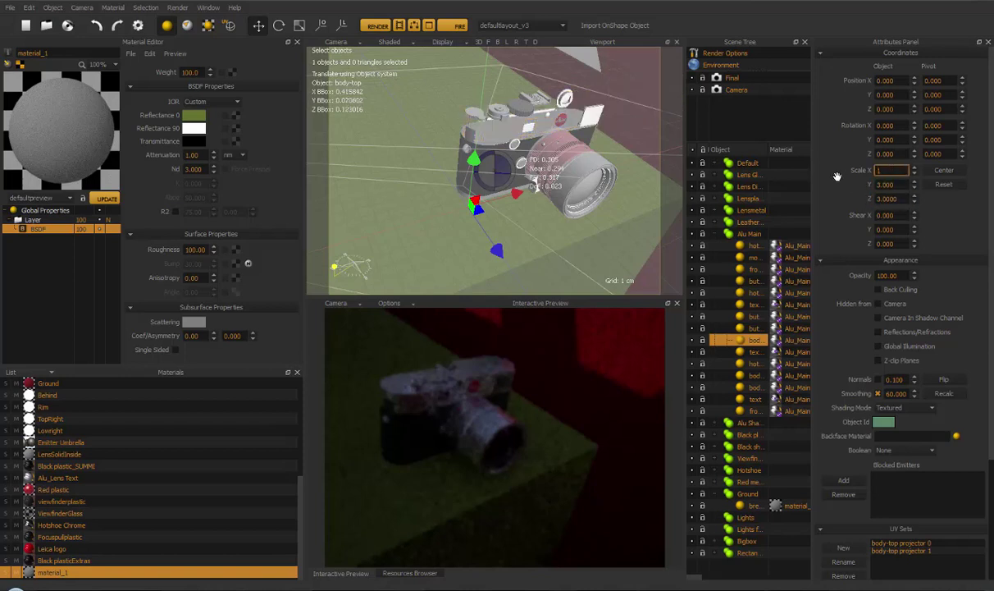
text(1)
key(Return)
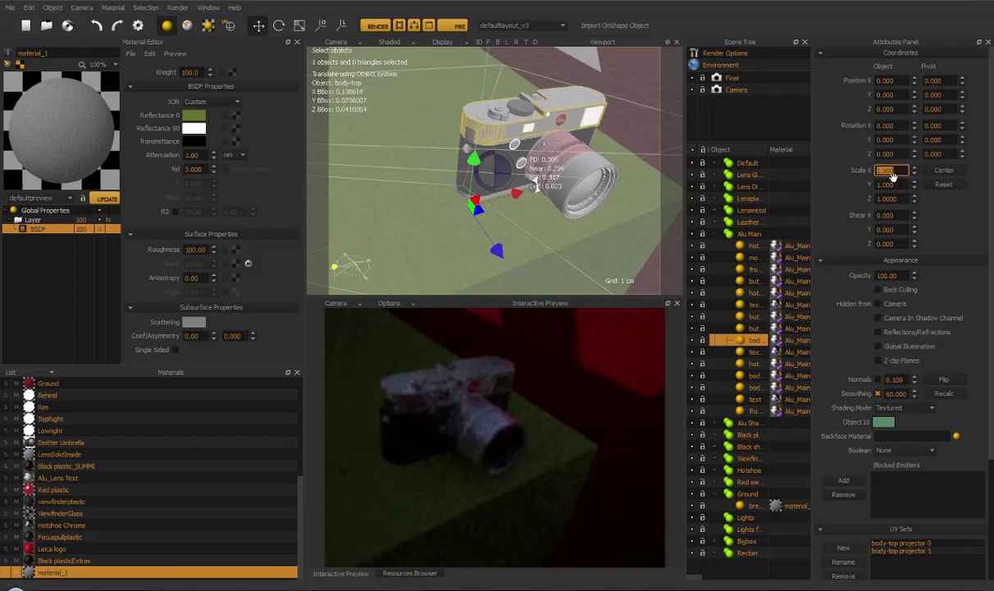
click(890, 125)
click(902, 79)
click(896, 171)
key(ctrl+a)
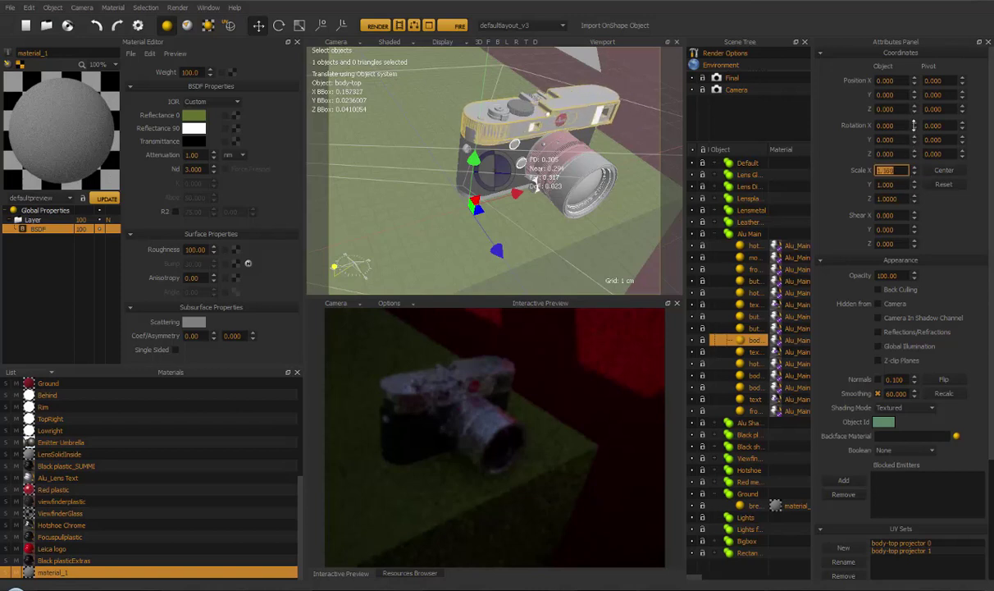
text(2)
key(Return)
key(ctrl+z)
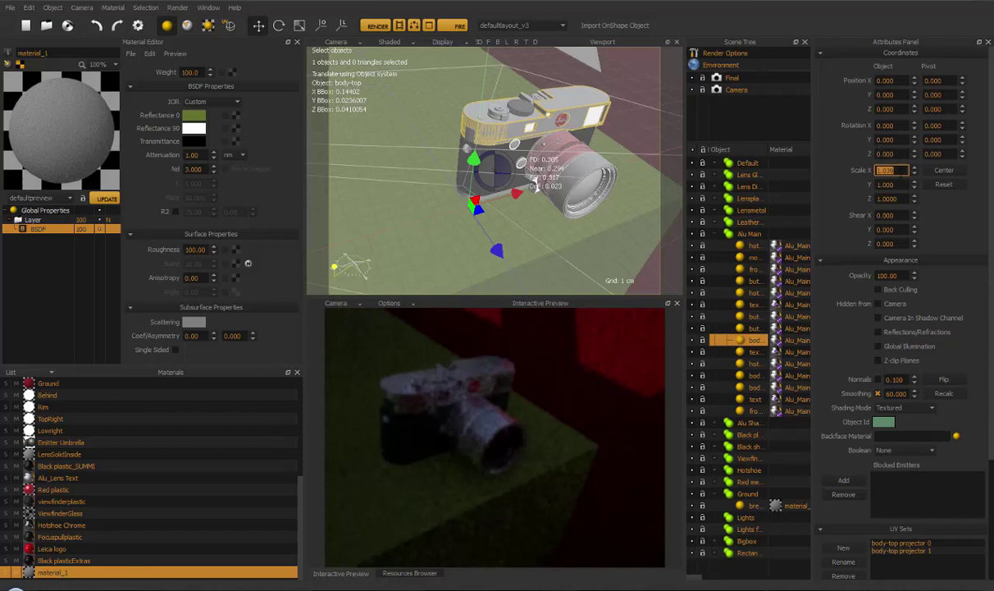
text(1)
key(Return)
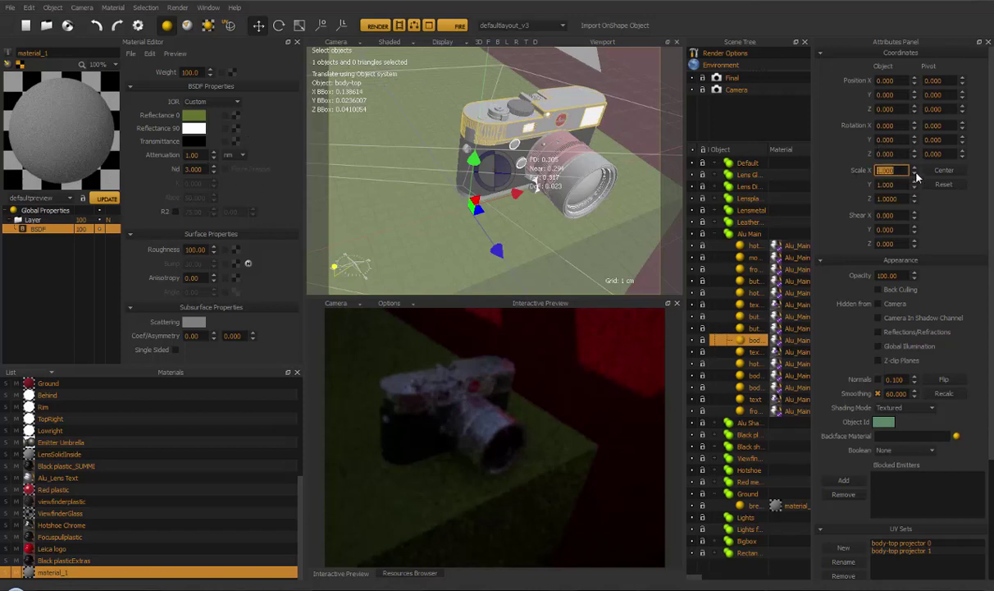
Step: Scale the body-top part to 3.888 in Y and Z, stretch it along X, then inspect it
drag(915, 173, 915, 131)
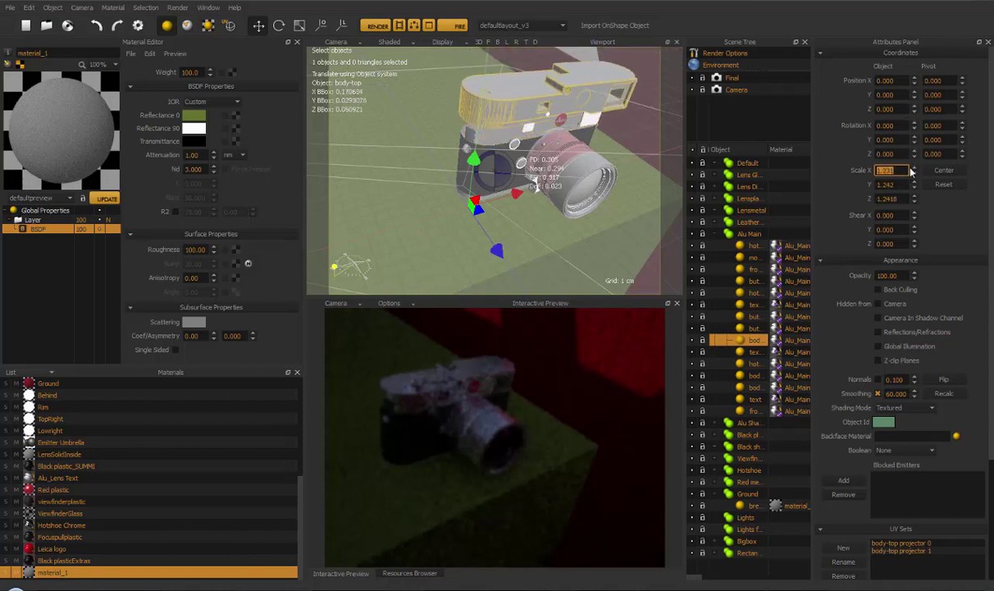
drag(914, 175, 915, 153)
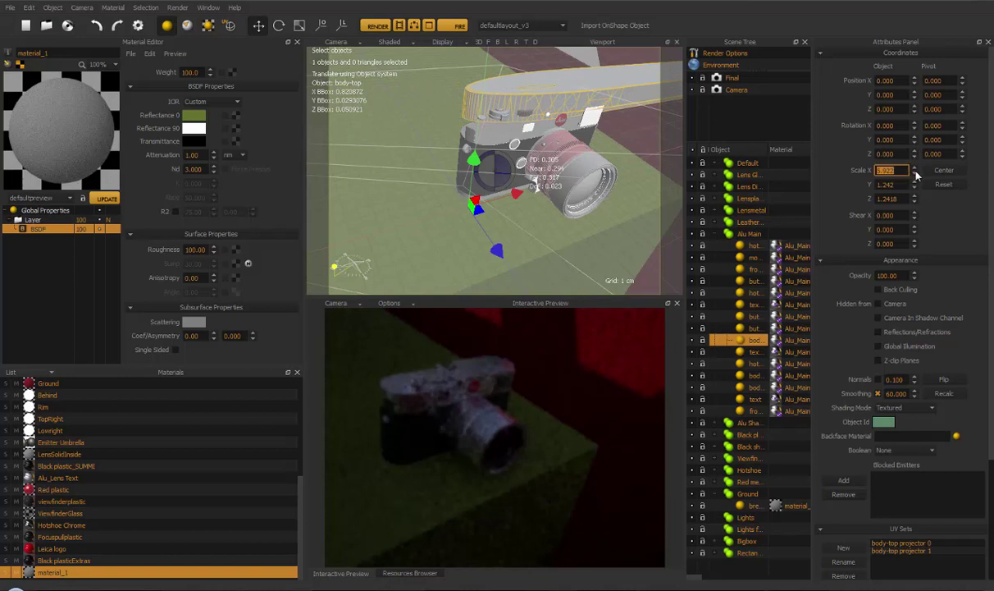
drag(916, 176, 915, 155)
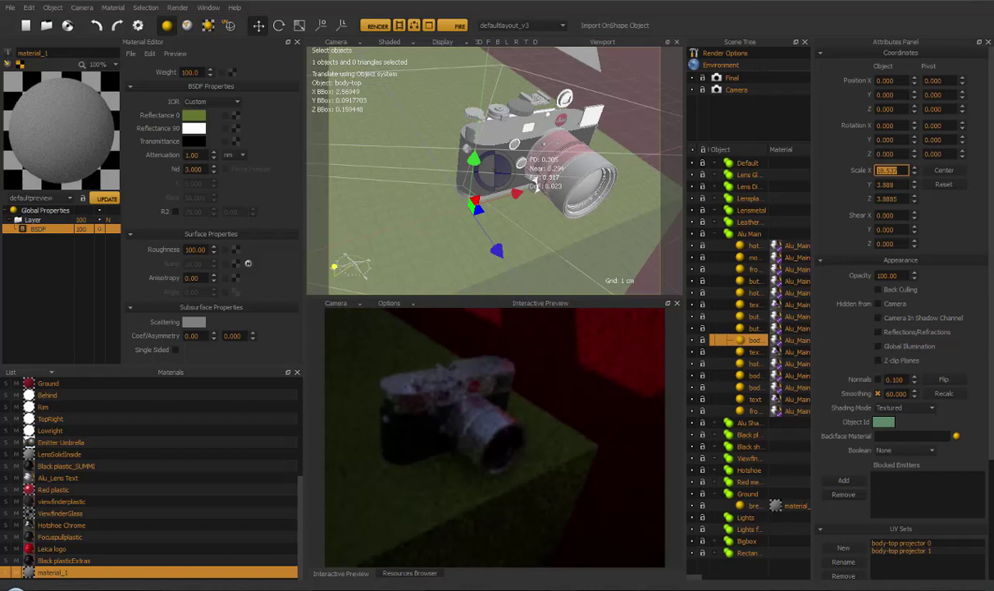
middle_drag(566, 237, 552, 236)
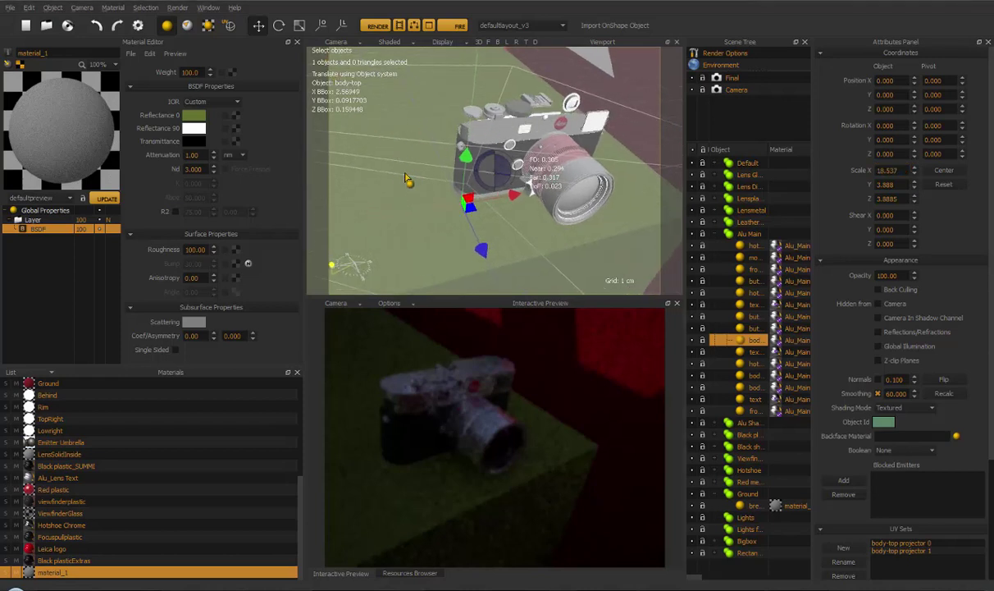
middle_drag(385, 168, 415, 174)
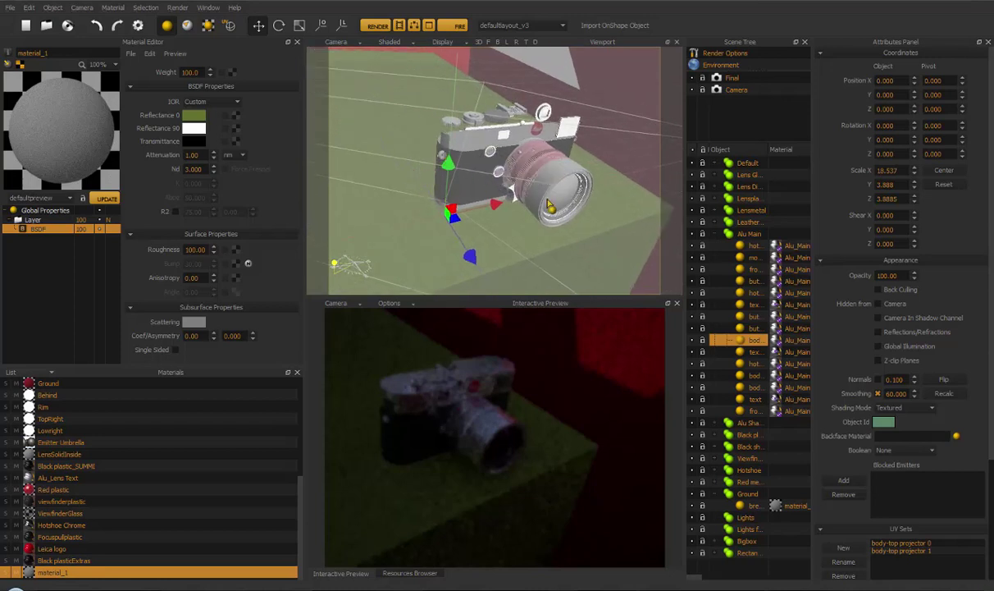
Step: Select the ground object and turn on the Info overlay from the viewport Display options
click(448, 42)
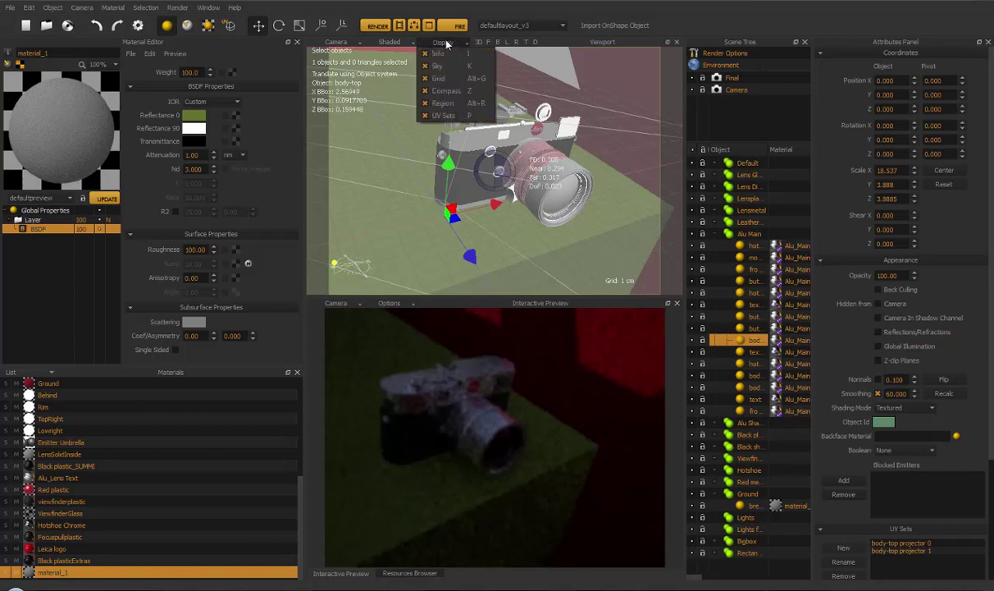
click(400, 149)
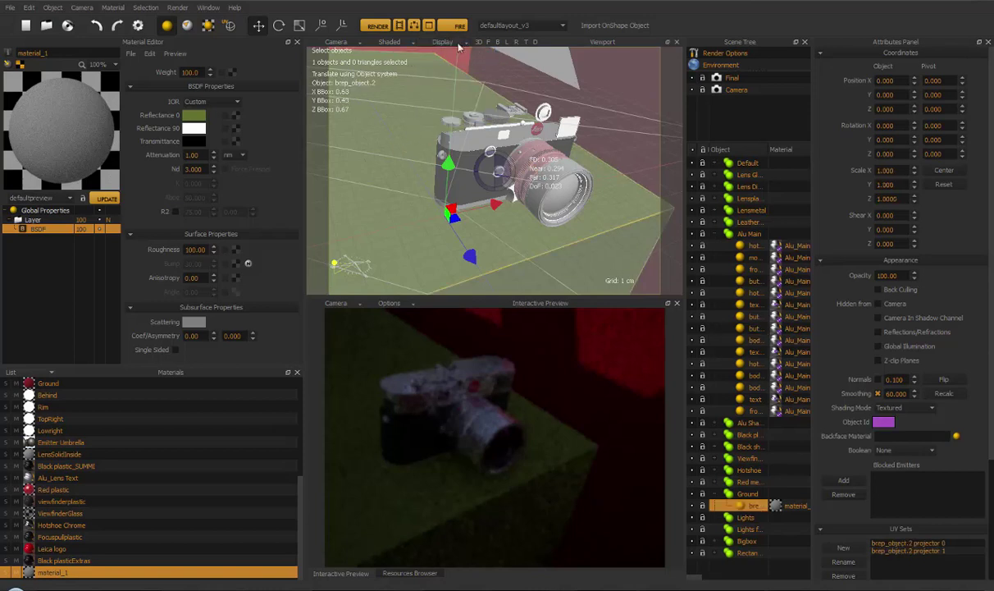
drag(397, 206, 415, 206)
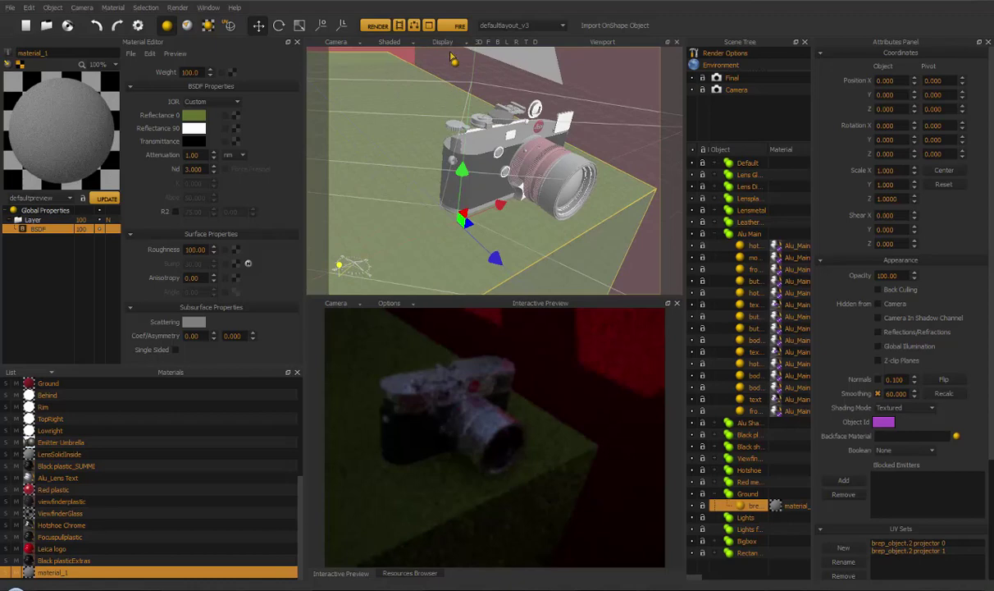
click(448, 42)
click(443, 54)
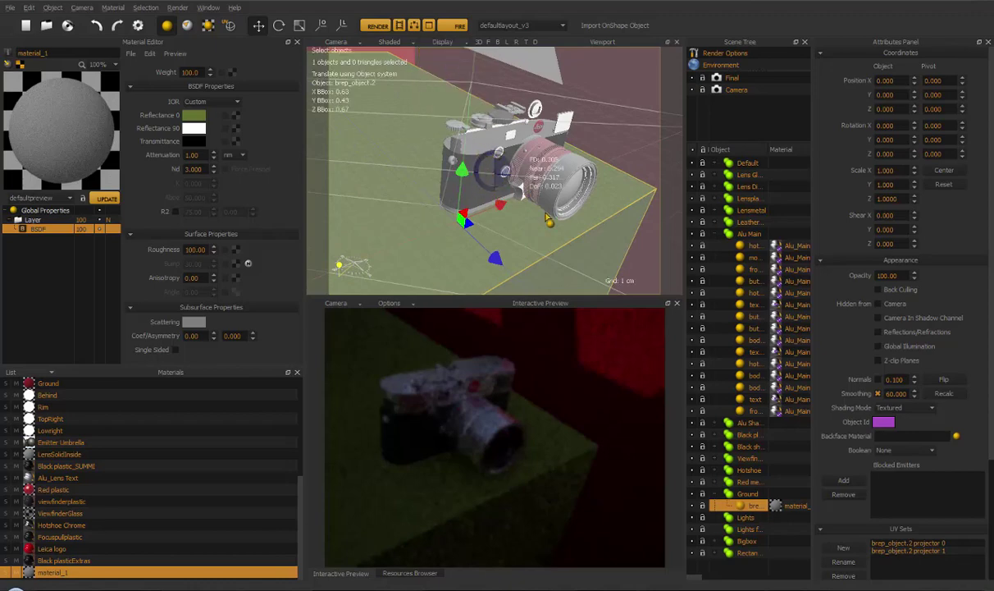
Step: Zoom in on the dials and set the focus point on the top dial, about 0.078
scroll(548, 218, up, 5)
scroll(523, 171, up, 4)
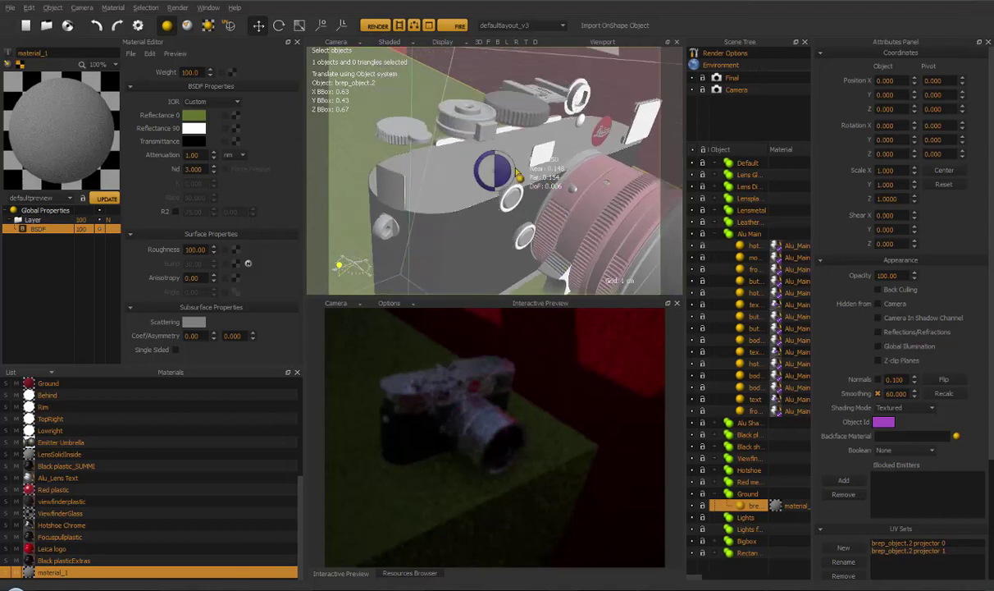
middle_drag(520, 181, 528, 208)
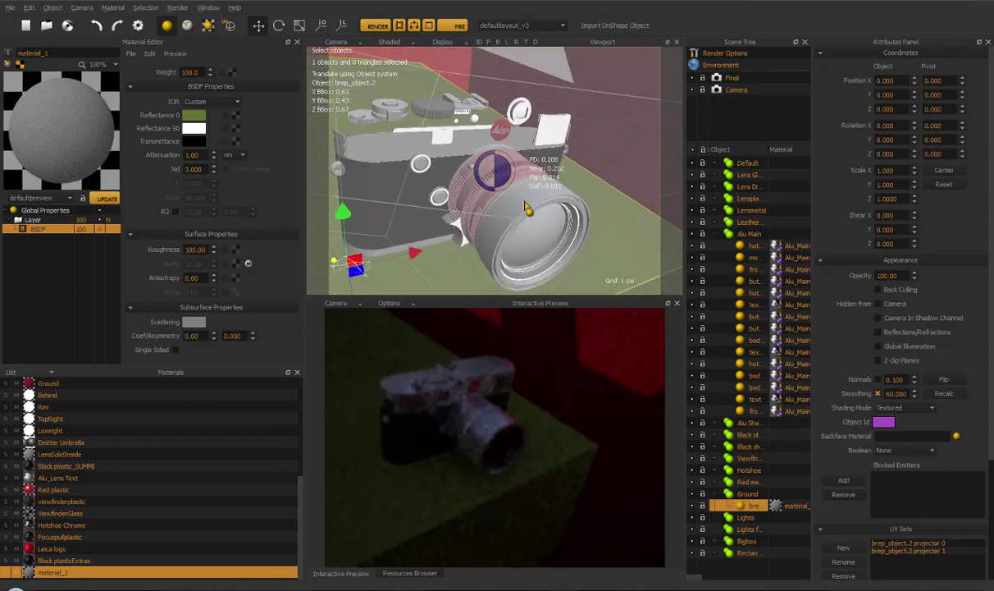
scroll(527, 209, up, 3)
middle_drag(411, 188, 490, 179)
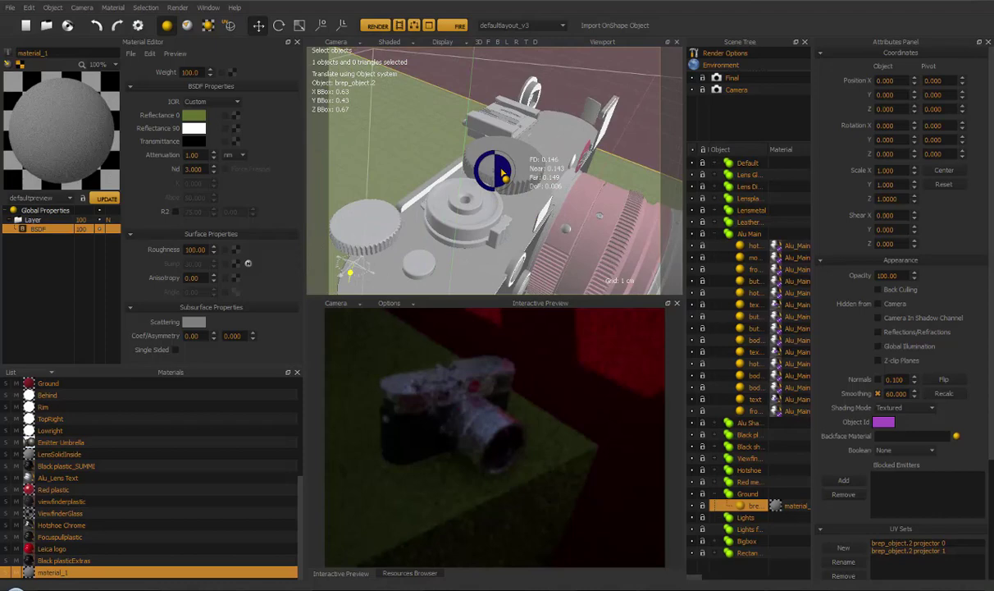
click(501, 174)
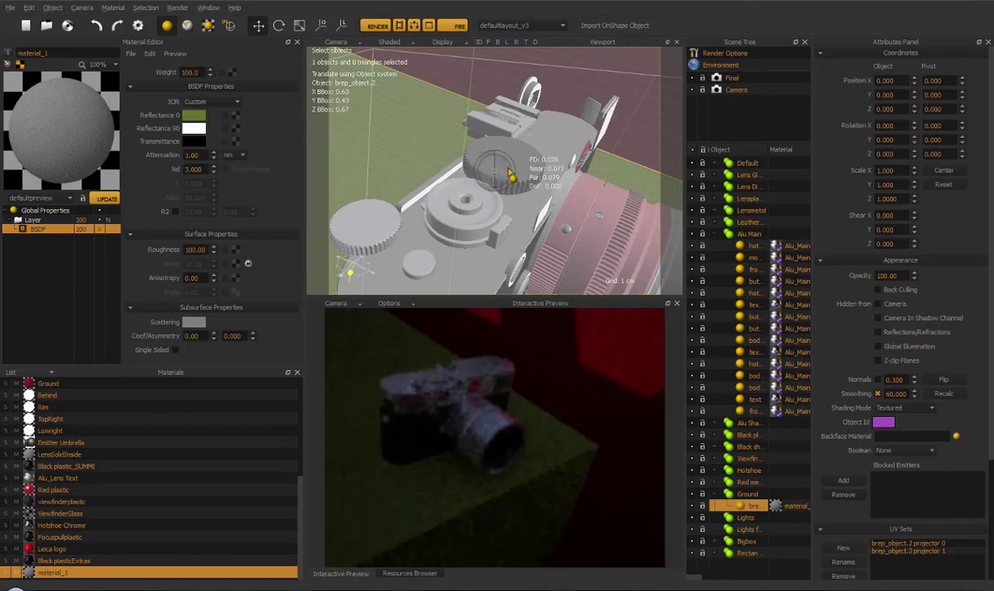
middle_drag(518, 192, 482, 167)
Step: Add a new Perspective viewport, widen it and dock it in the lower panel
click(207, 8)
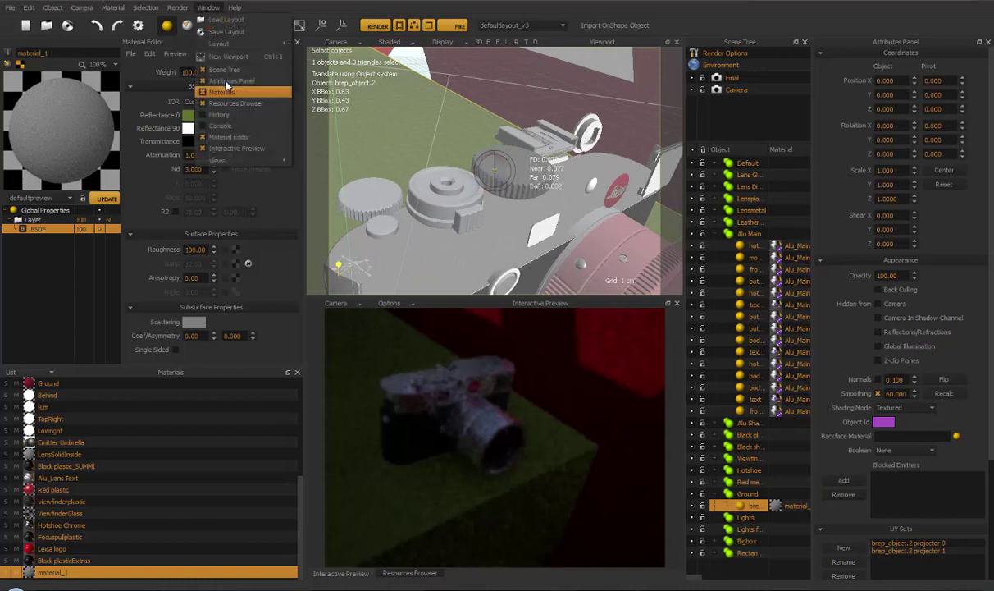
click(228, 57)
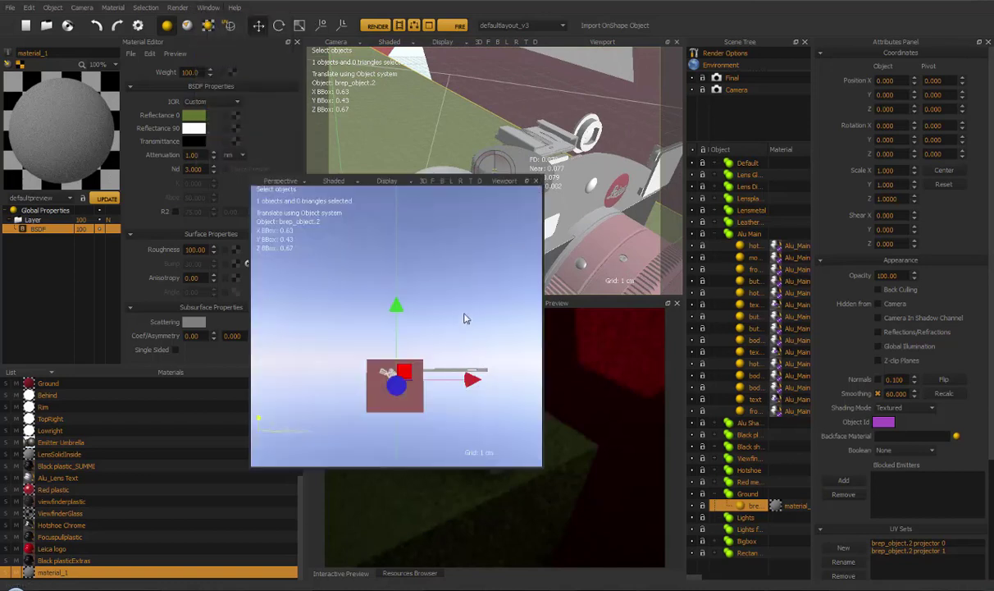
click(609, 199)
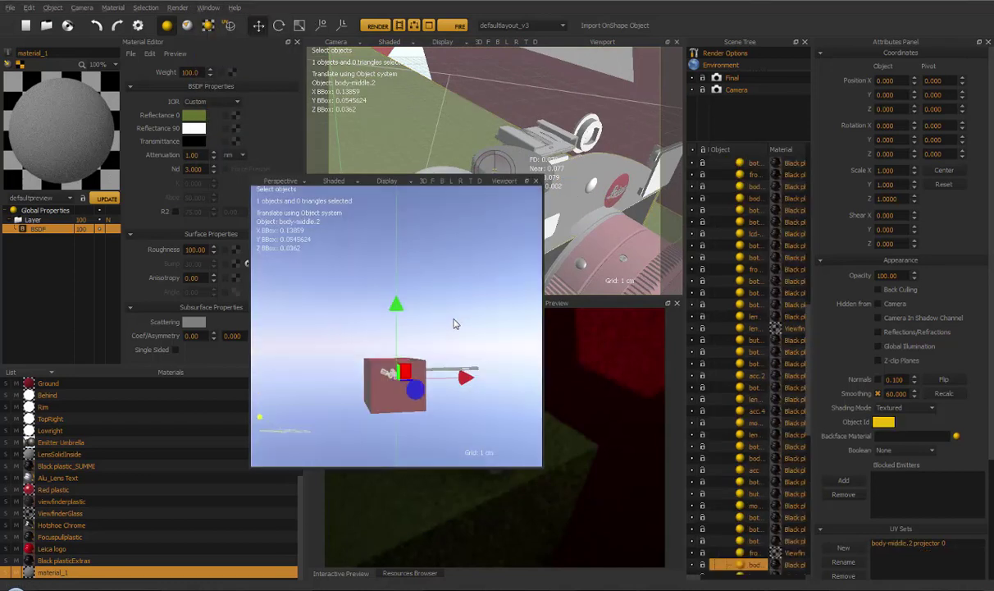
alt+drag(456, 324, 323, 281)
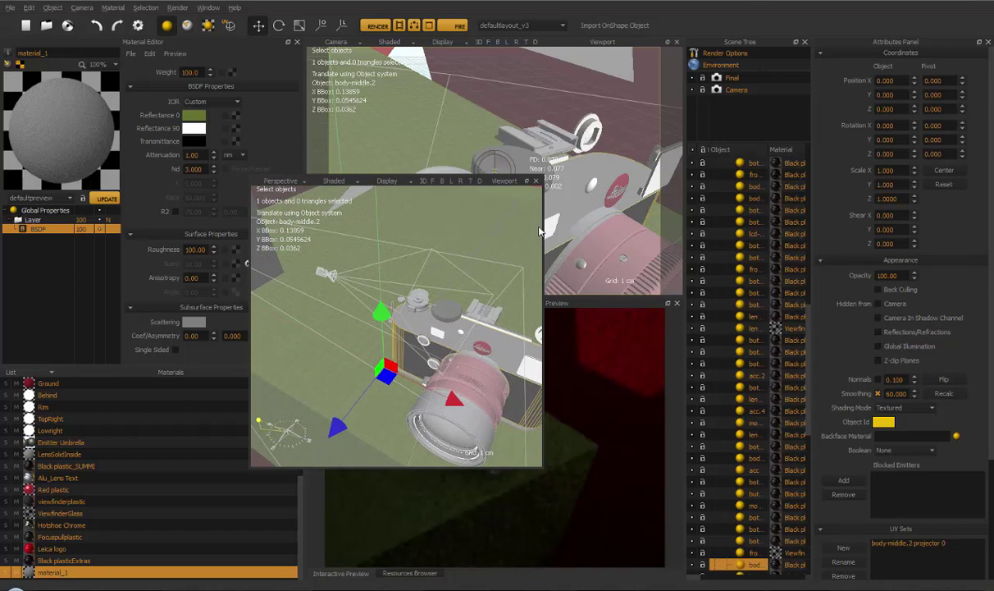
drag(538, 227, 702, 229)
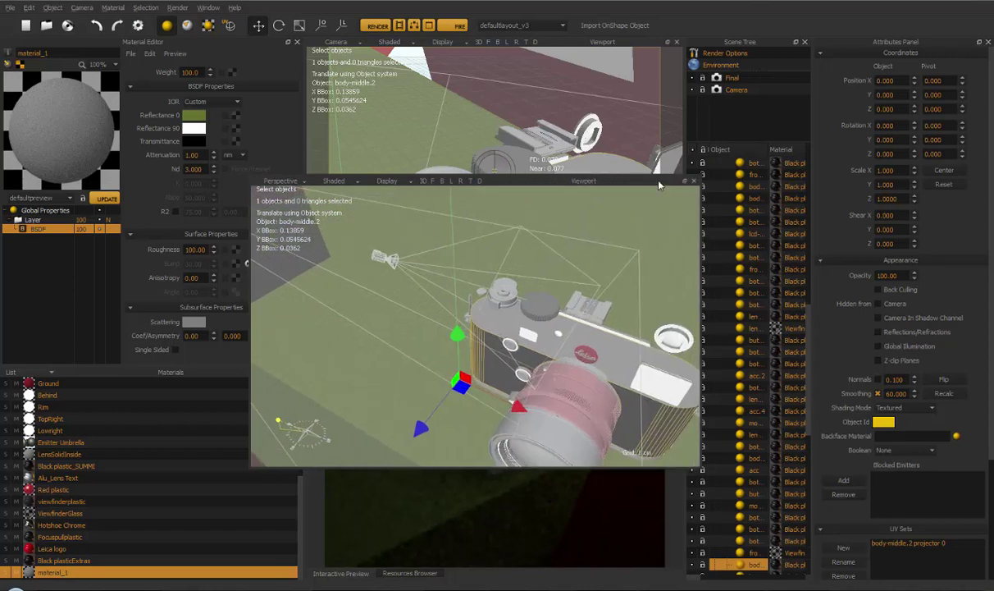
drag(659, 183, 558, 415)
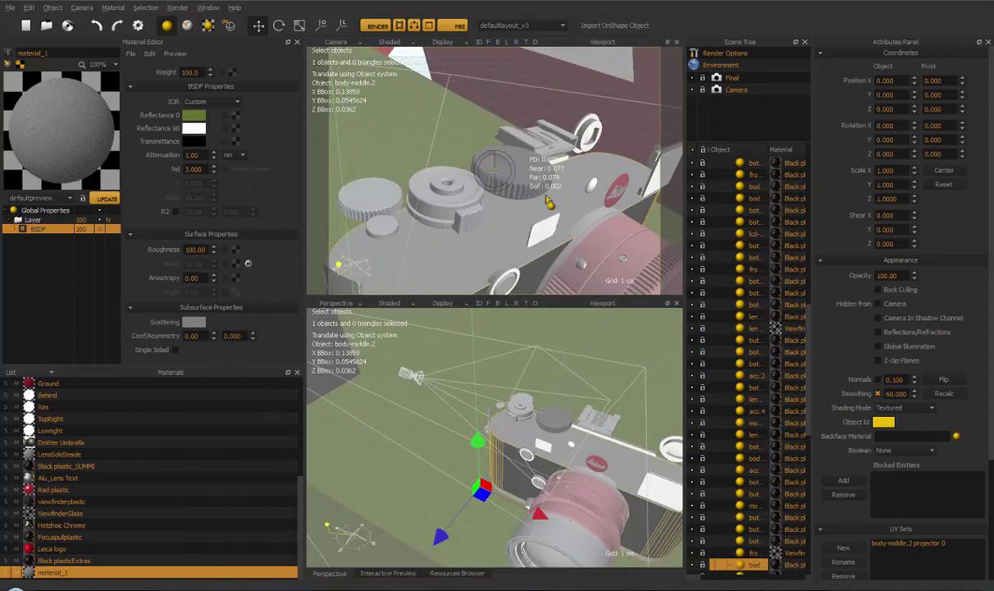
Step: Orbit the camera and perspective views around the model, keeping the camera view's shading mode unchanged
alt+drag(564, 185, 520, 209)
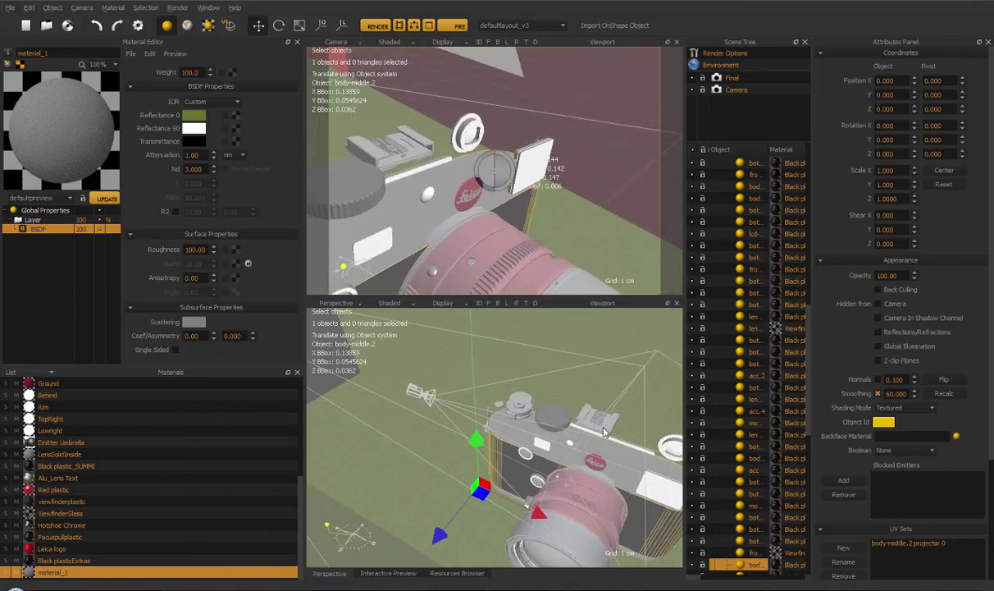
alt+drag(596, 429, 556, 412)
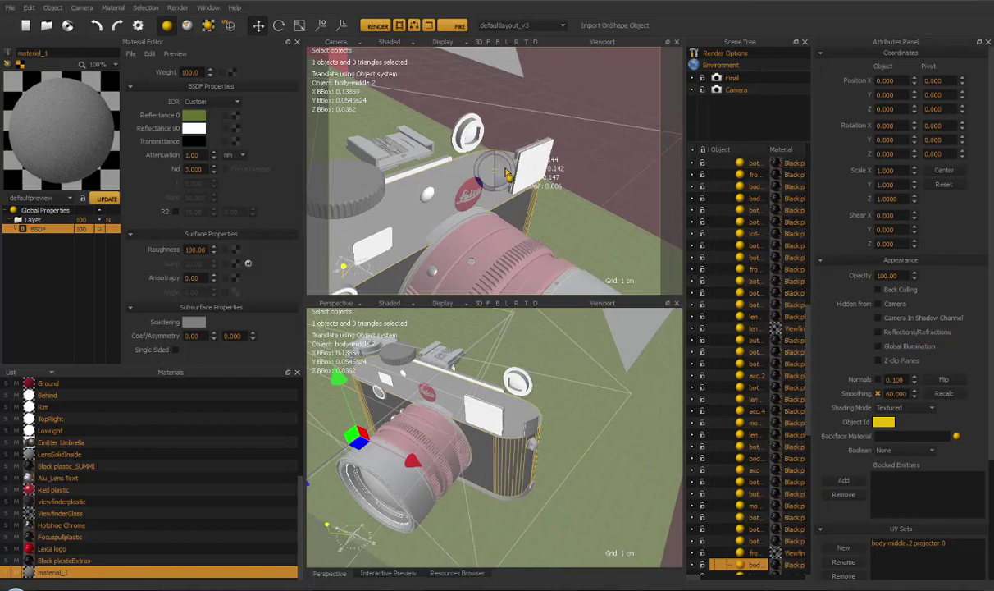
scroll(408, 185, up, 3)
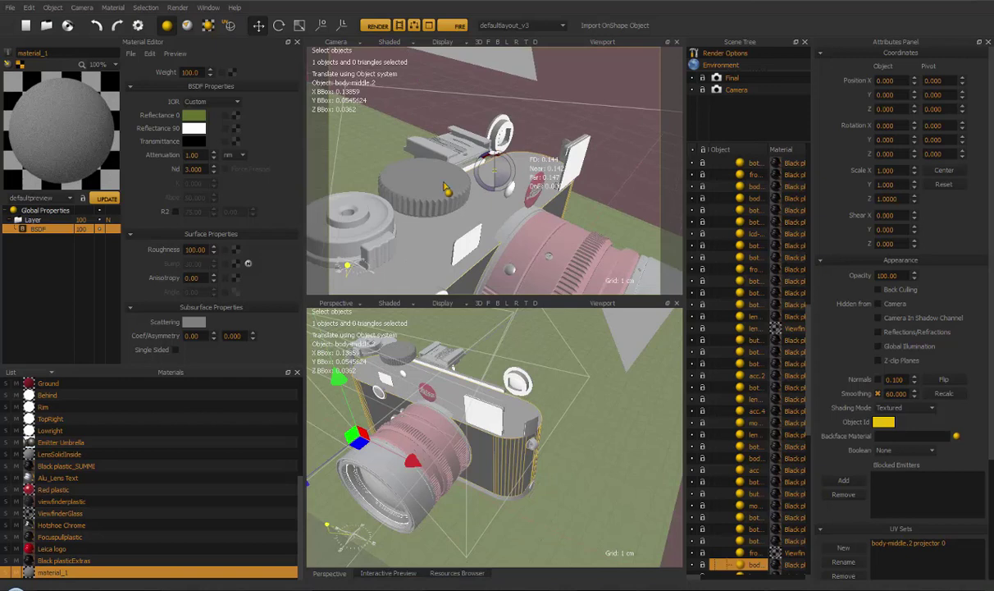
click(392, 43)
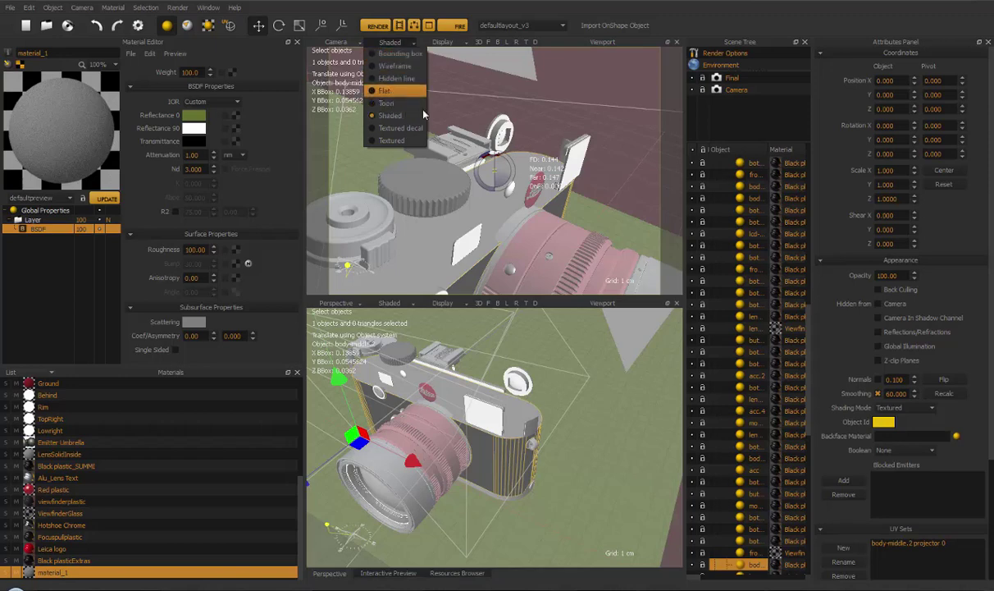
click(493, 168)
middle_drag(488, 220, 522, 219)
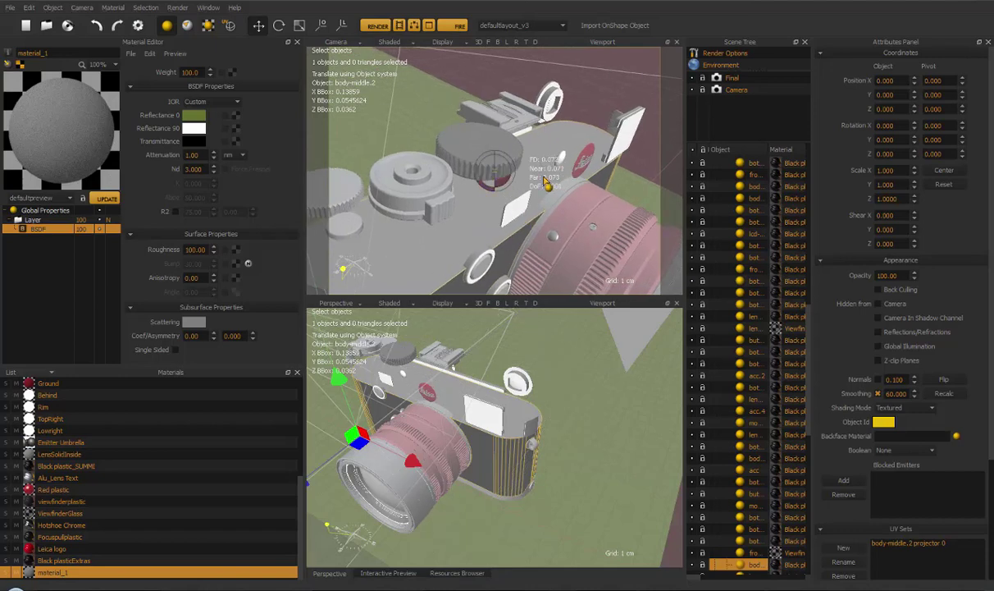
middle_drag(546, 184, 541, 195)
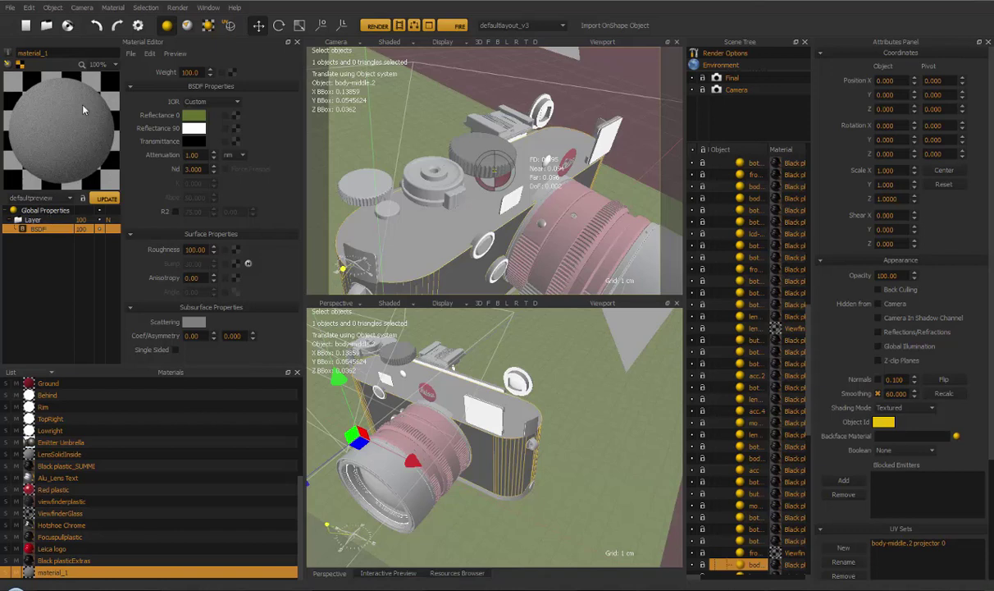
Step: Re-render the Material Editor preview sphere so it shows the green textured material
click(104, 198)
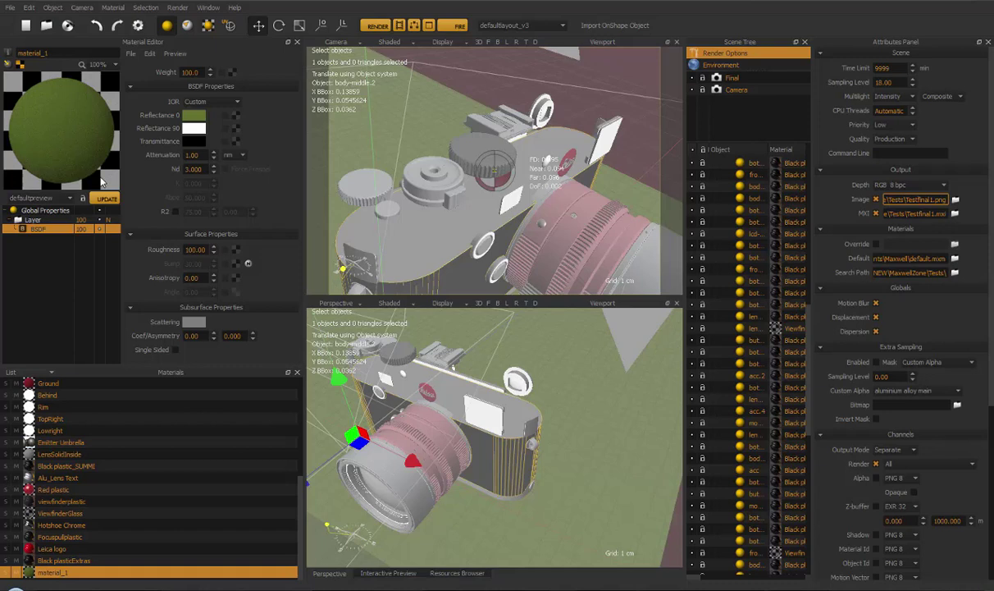
Step: Append 'adsfadf' to the Testfinal image and MXI output names, keeping the .mxi extension
text(adsfadf)
key(Return)
key(Tab)
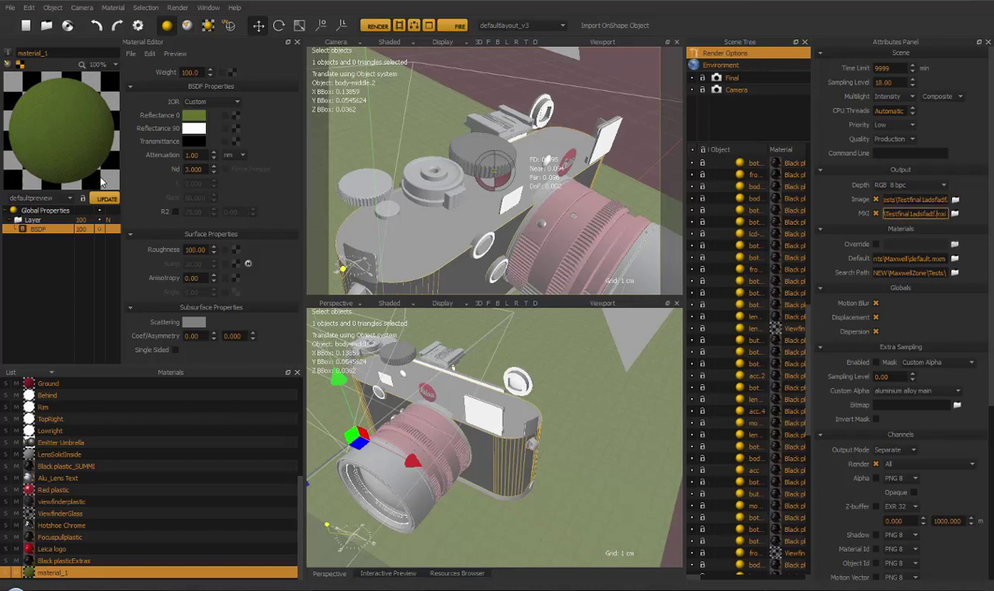
key(BackSpace)
key(BackSpace)
text(xi)
key(Return)
key(ctrl+a)
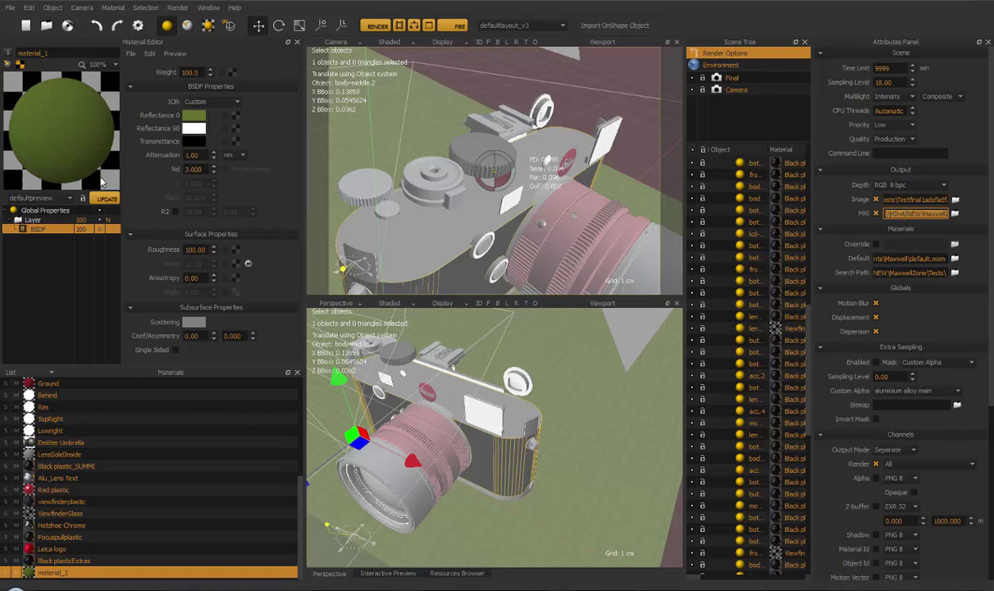
key(End)
key(shift+Left)
key(shift+Left)
key(shift+Left)
text(mxi)
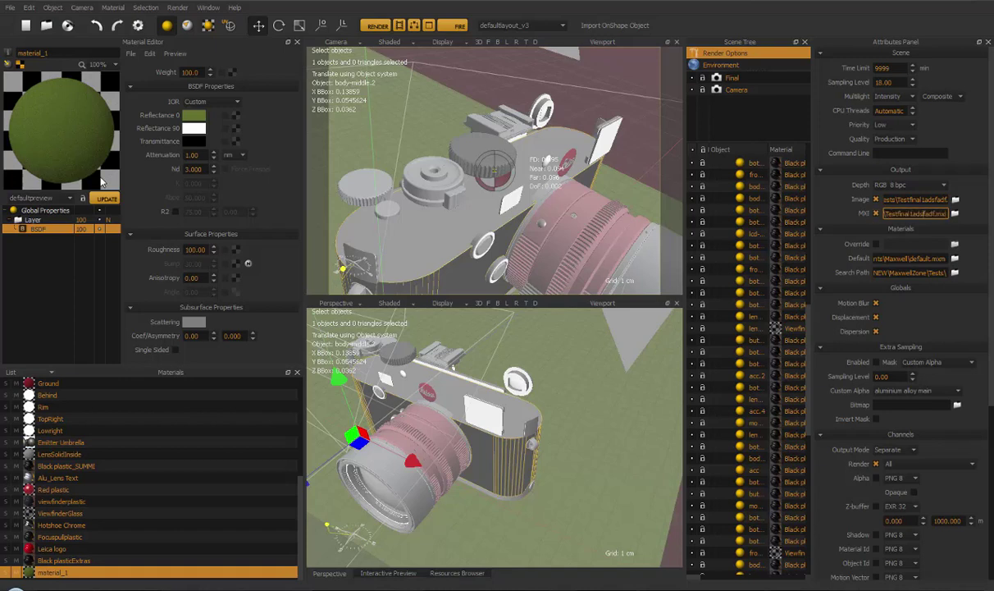